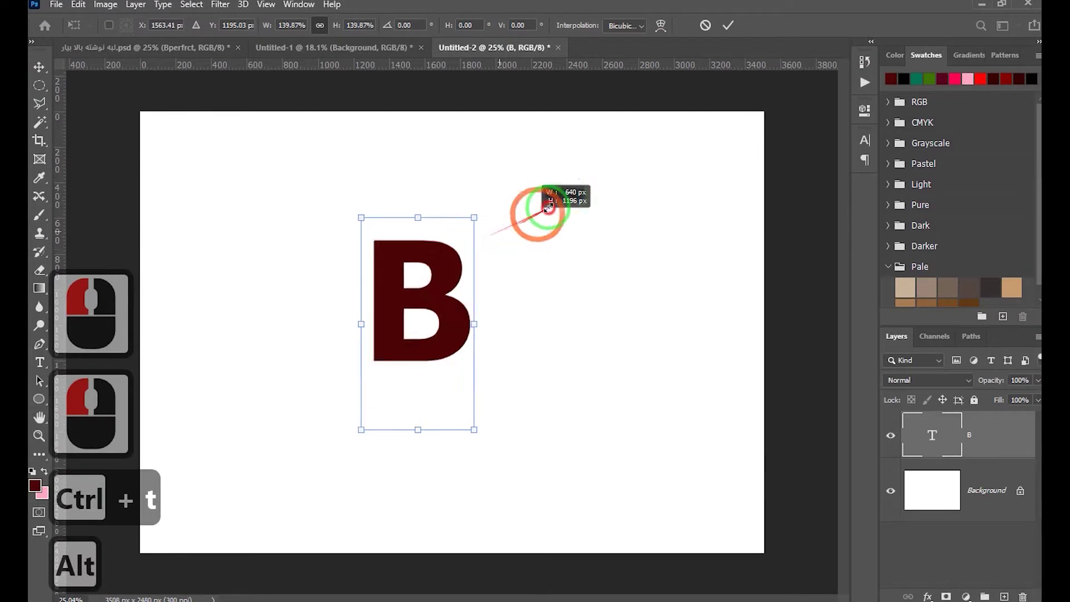
Enlarge the letter B on the canvas and change its text colour to bright red.
left_click_drag(441, 285, 474, 312)
key("Return")
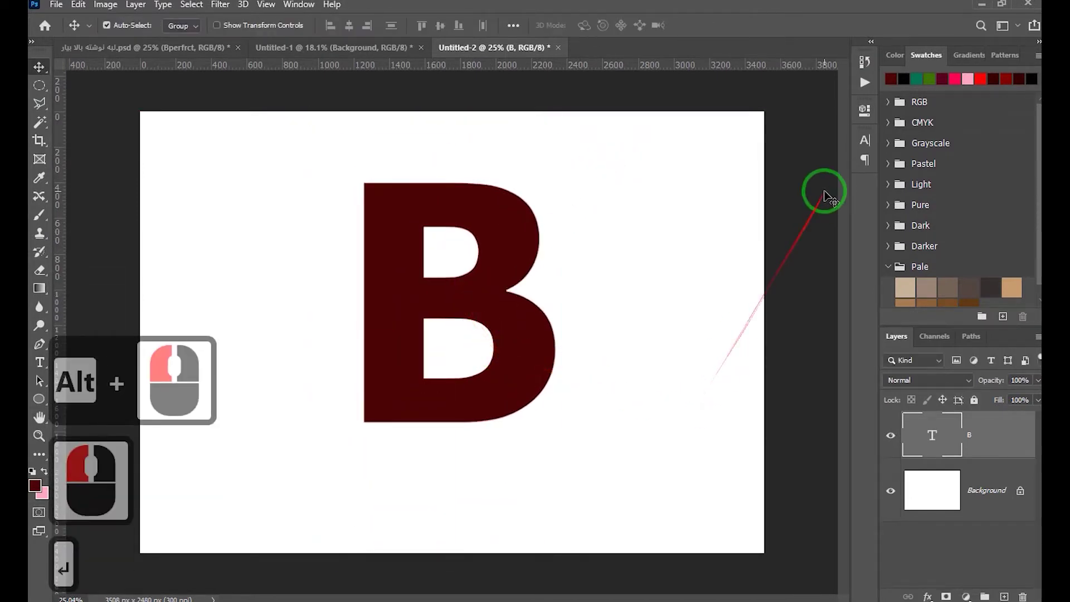
left_click(864, 139)
left_click(824, 219)
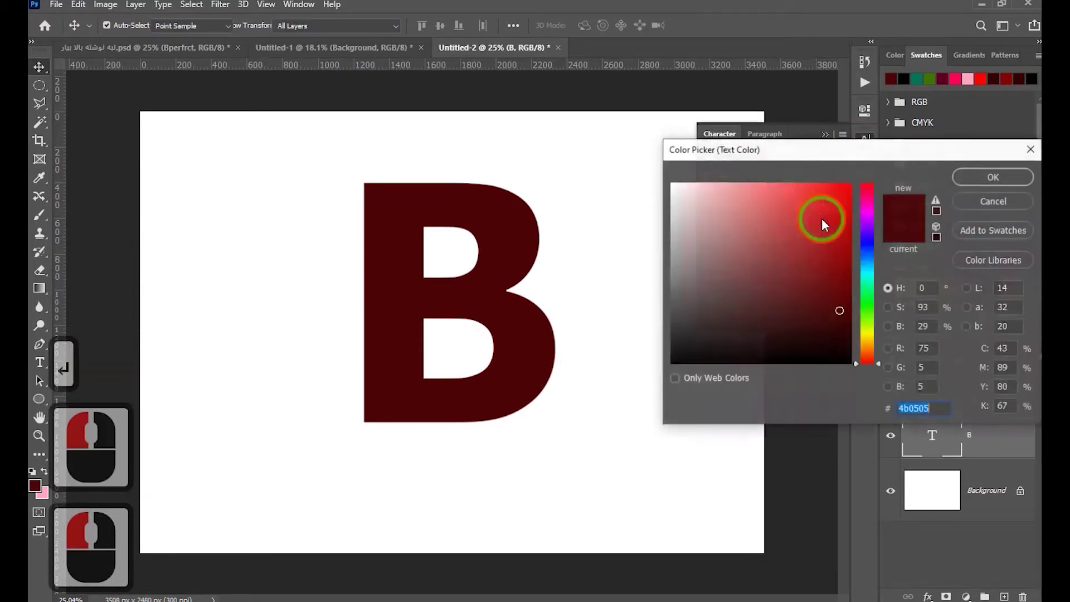
mouse_move(821, 219)
left_mouse_down()
mouse_move(836, 186)
mouse_move(892, 189)
left_mouse_up()
left_click(983, 179)
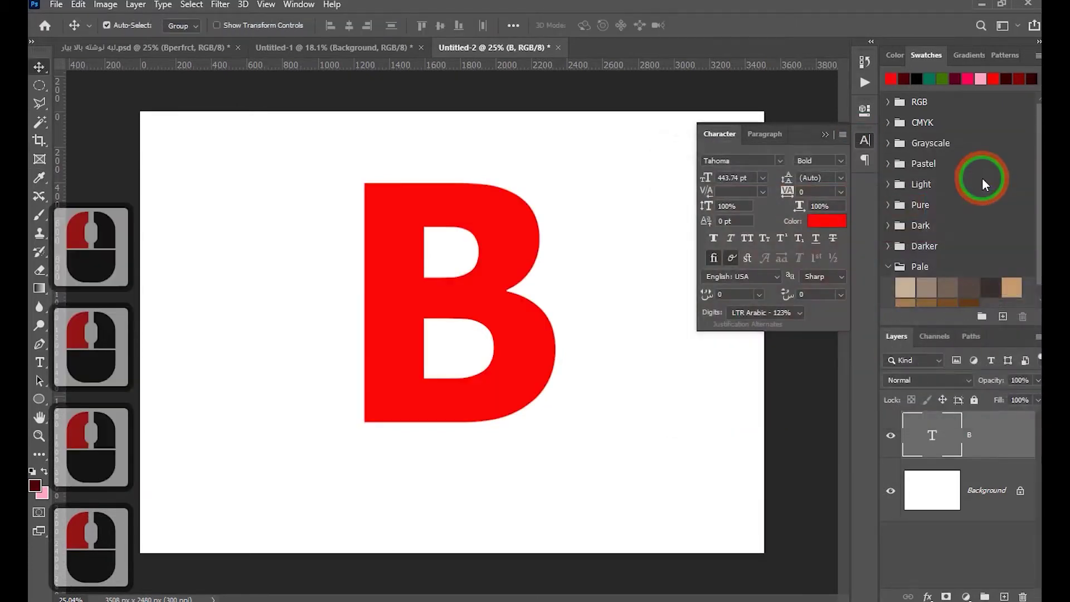
Rasterize the B text layer.
right_click(1015, 437)
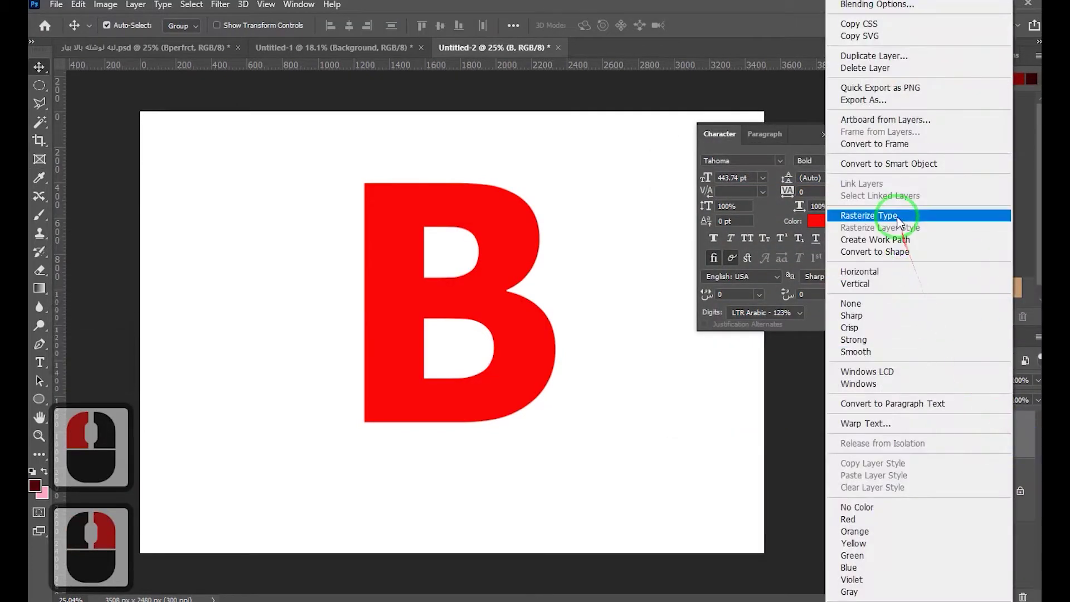
left_click(899, 217)
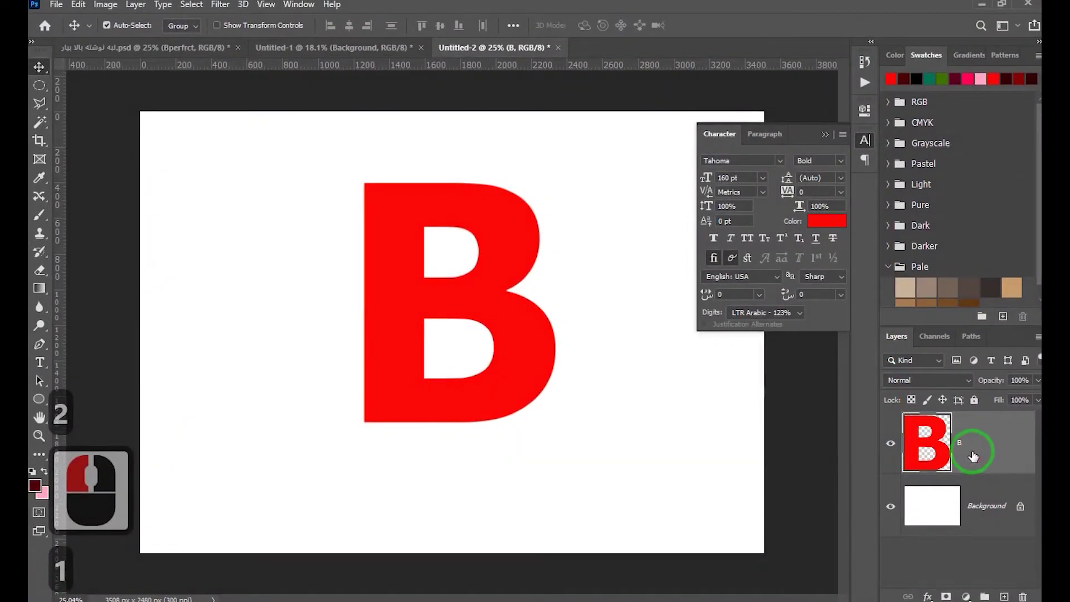
Duplicate the rasterized B layer and hide the original, keeping the copy selected.
key("ctrl+j")
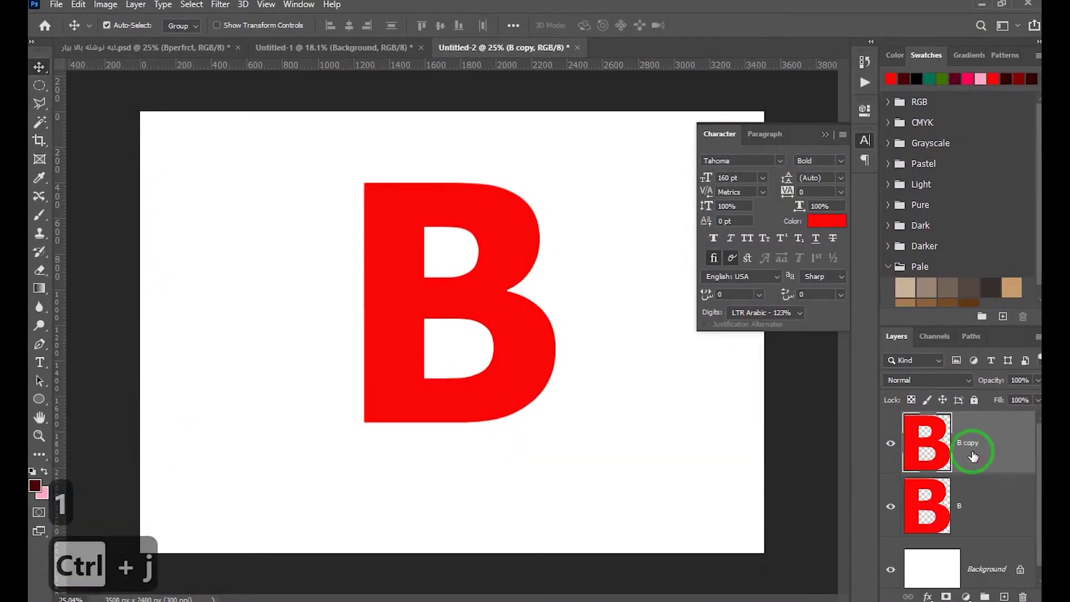
left_click(892, 507)
left_click(1004, 456)
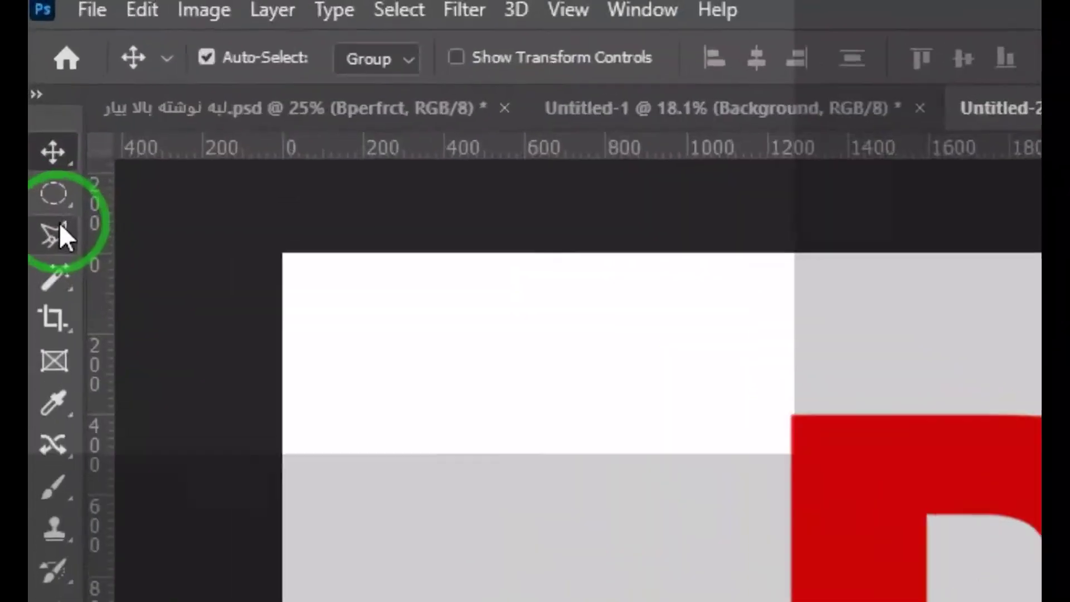
Select a triangle over the B copy's lower-left corner, limited to the letter's pixels, and fill it with dark maroon 4b0505.
left_click(40, 103)
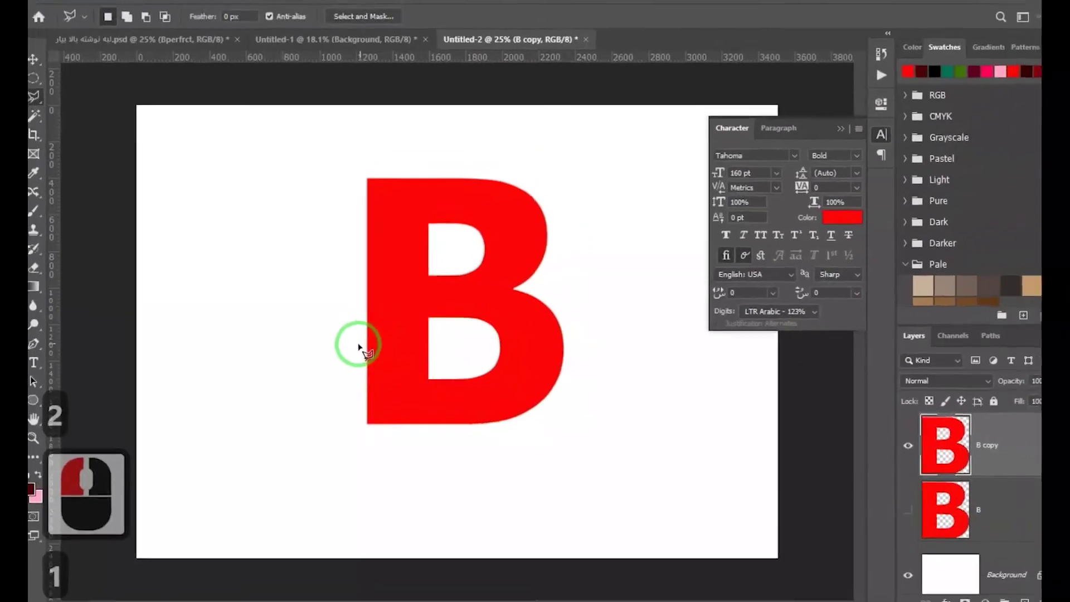
left_click(532, 344)
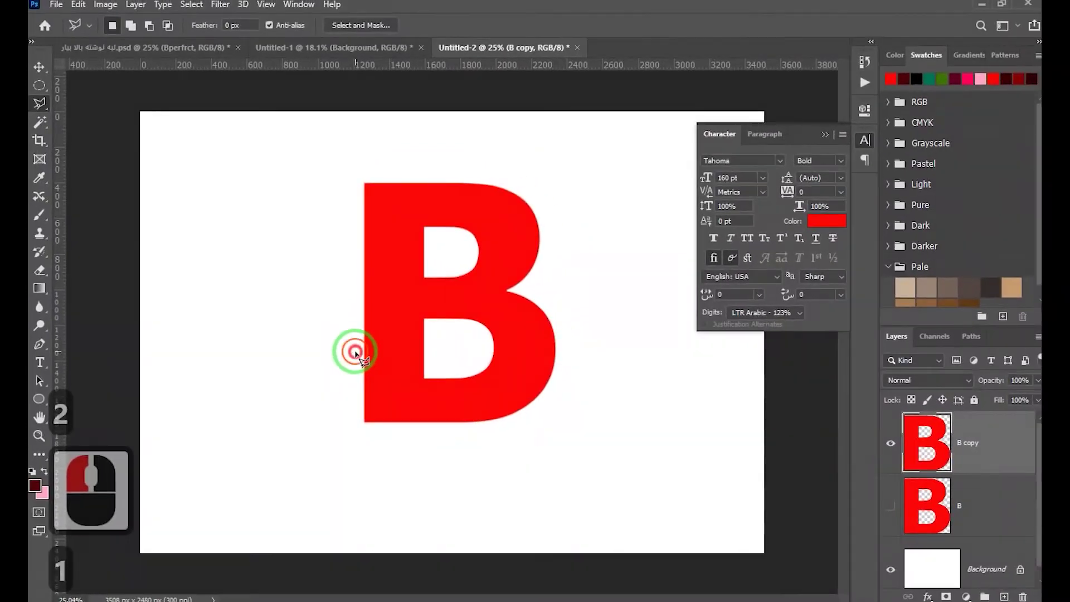
left_click(438, 437)
double_click(328, 444)
key("Return")
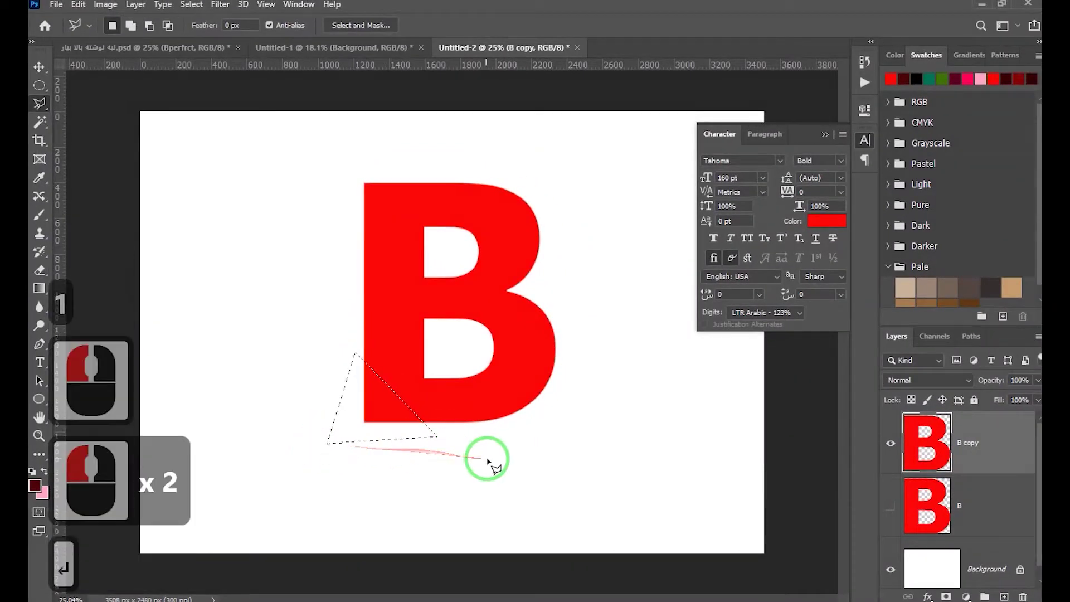
left_click(926, 442, "ctrl+alt+shift")
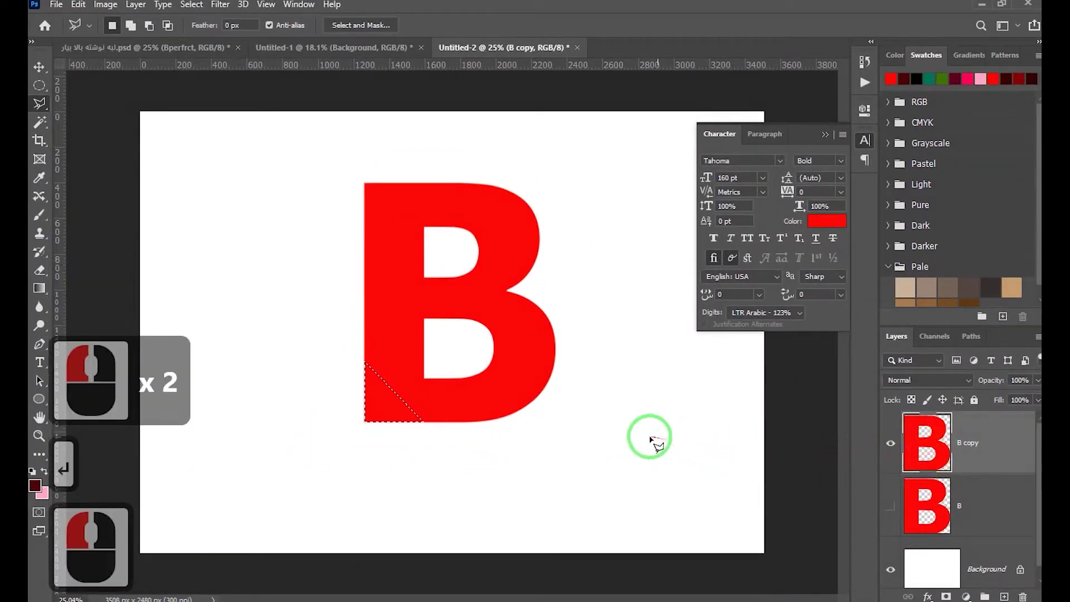
key("alt+BackSpace")
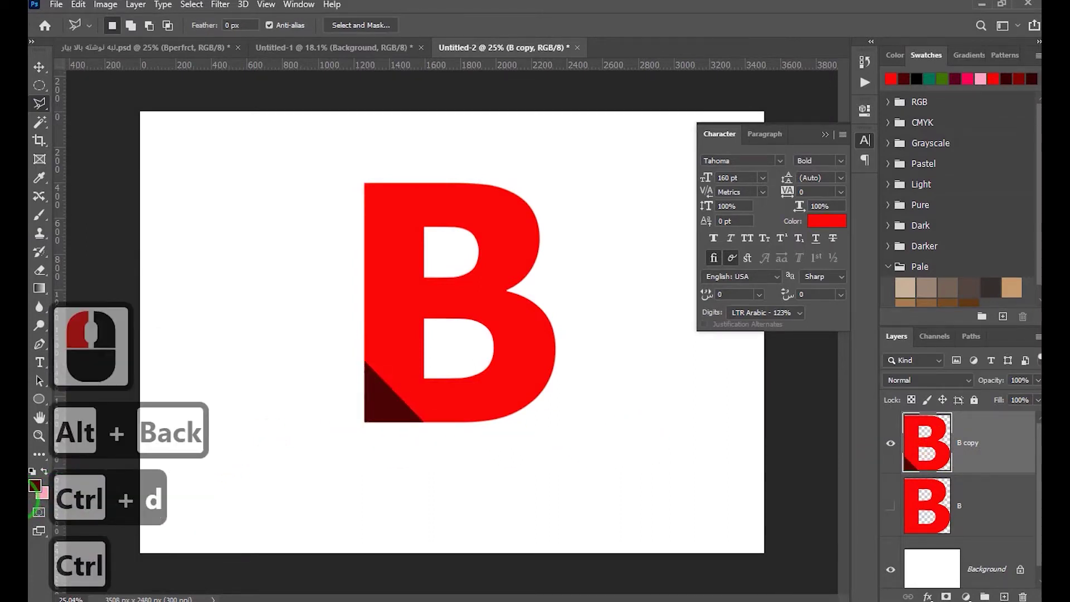
Warp the B copy so its maroon lower-left corner curls up and inward to the edge of the lower counter.
key("ctrl+t")
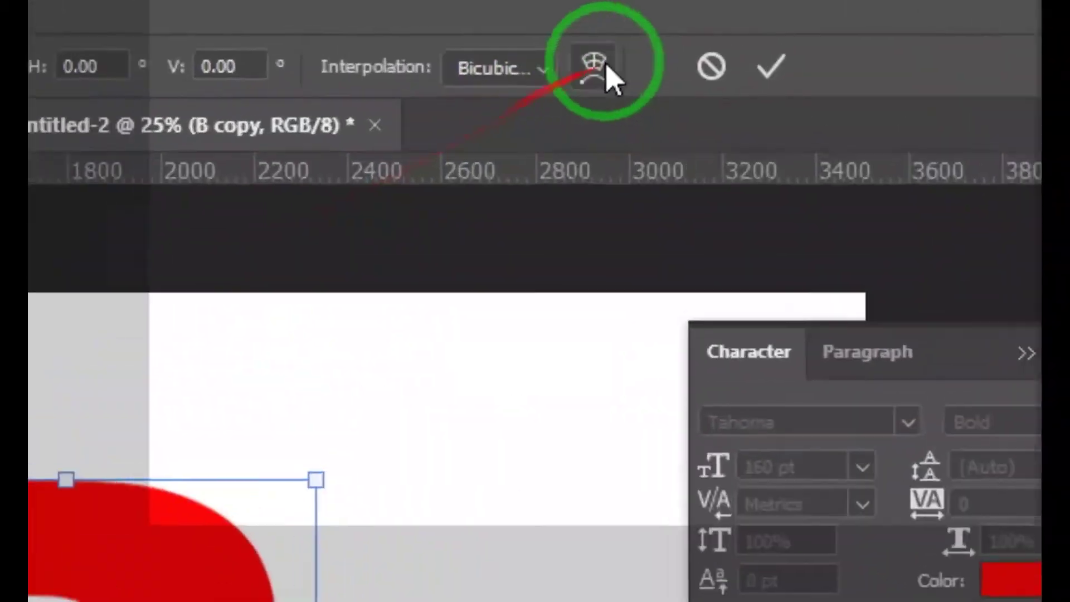
left_click(661, 25)
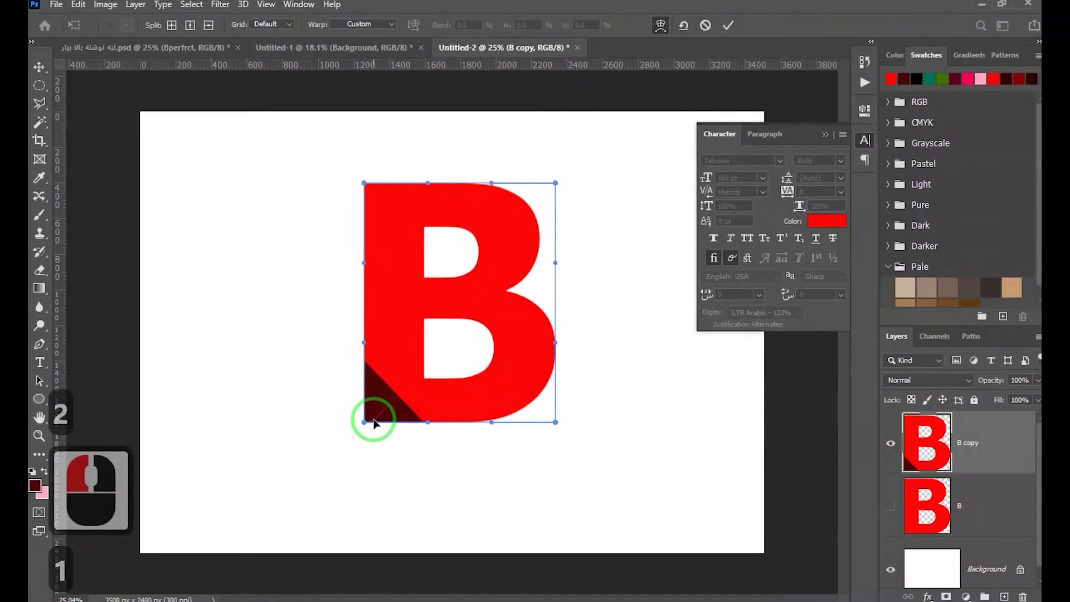
scroll(353, 437, "up", 9)
left_click_drag(336, 442, 530, 277)
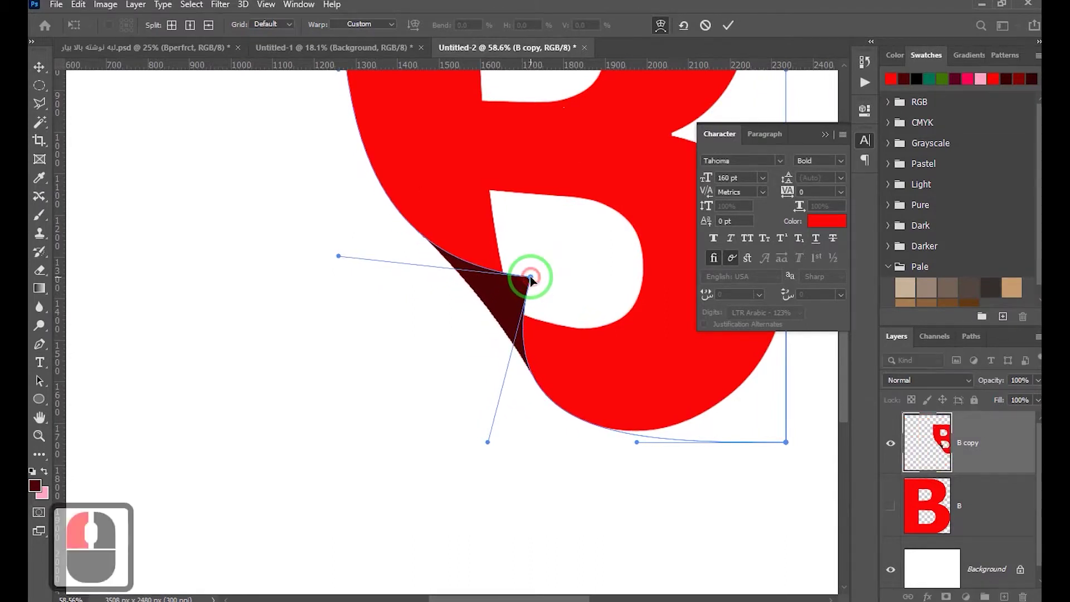
key("Return")
Trace a Pen path from the fold's right edge down along the letter's outer curve to the lowest point of the B.
key("l")
scroll(514, 312, "down", 4)
scroll(514, 314, "down", 3)
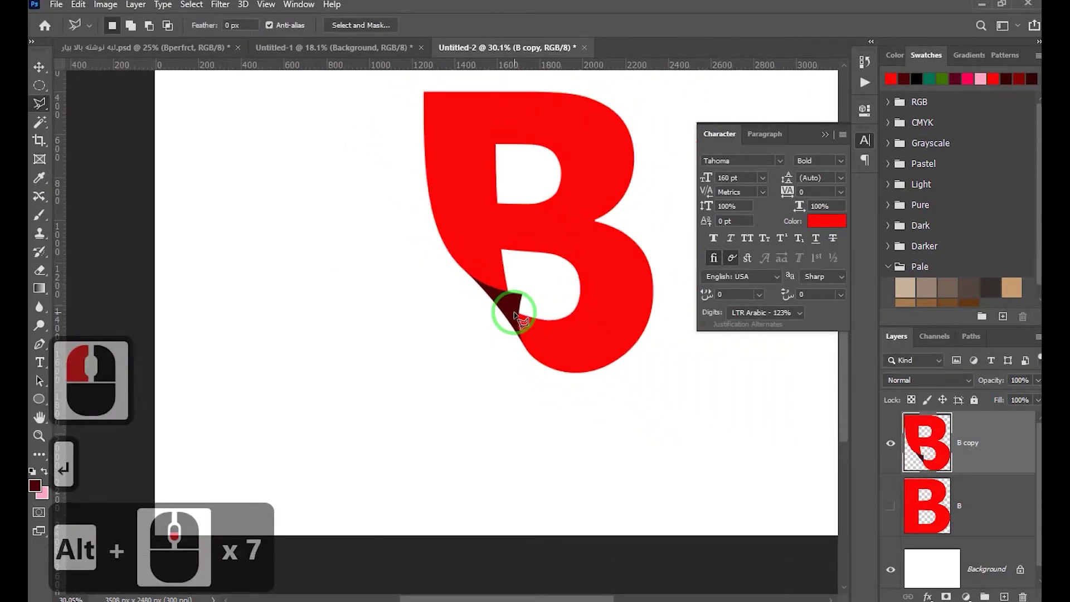
key("v")
left_click_drag(579, 278, 529, 317)
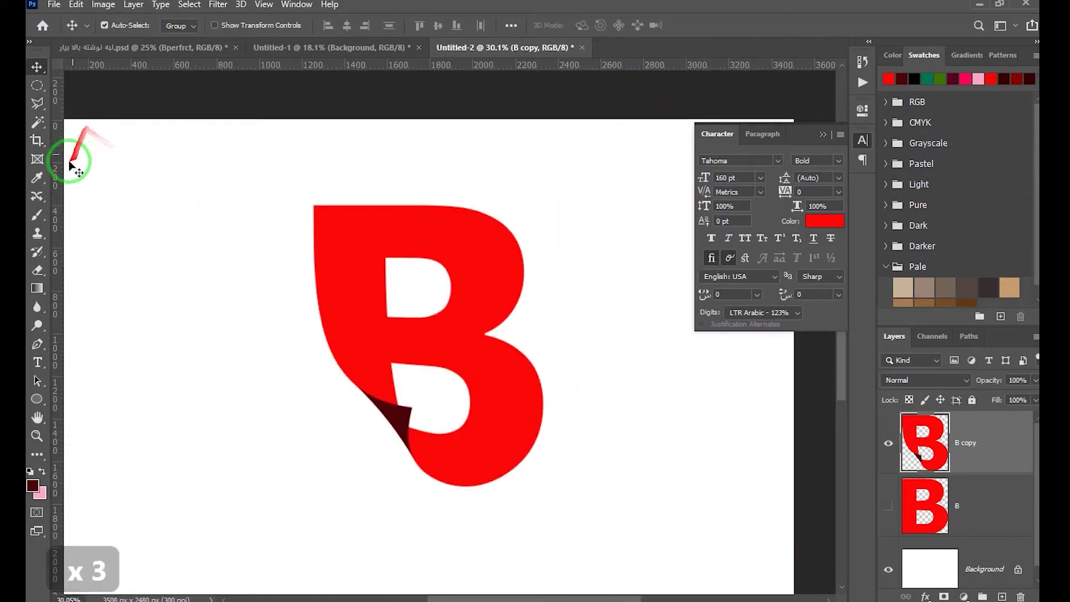
left_click(38, 345)
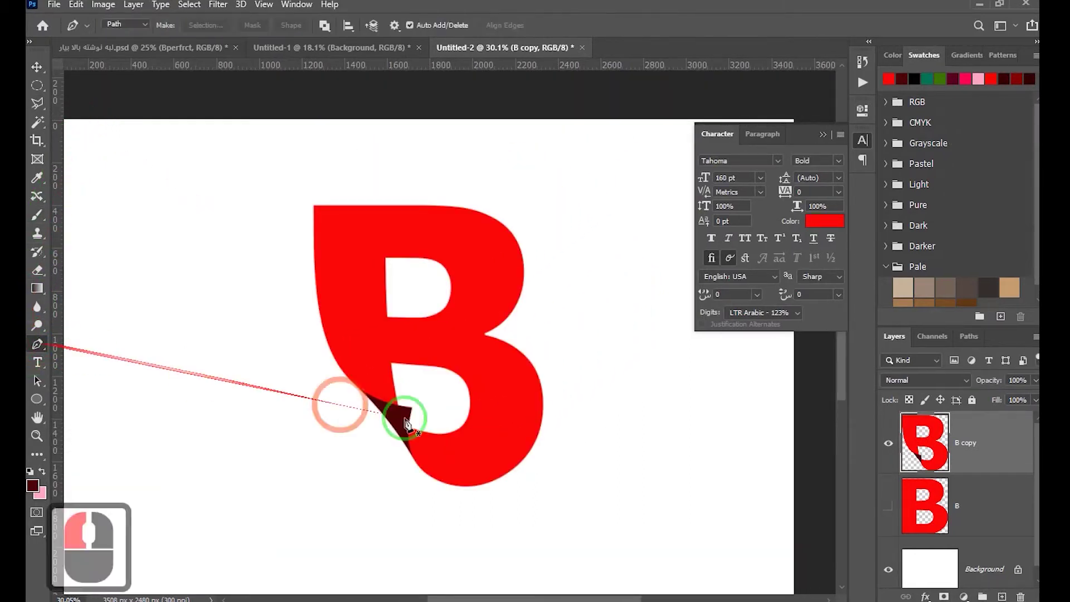
scroll(428, 458, "up", 14)
scroll(415, 446, "down", 9)
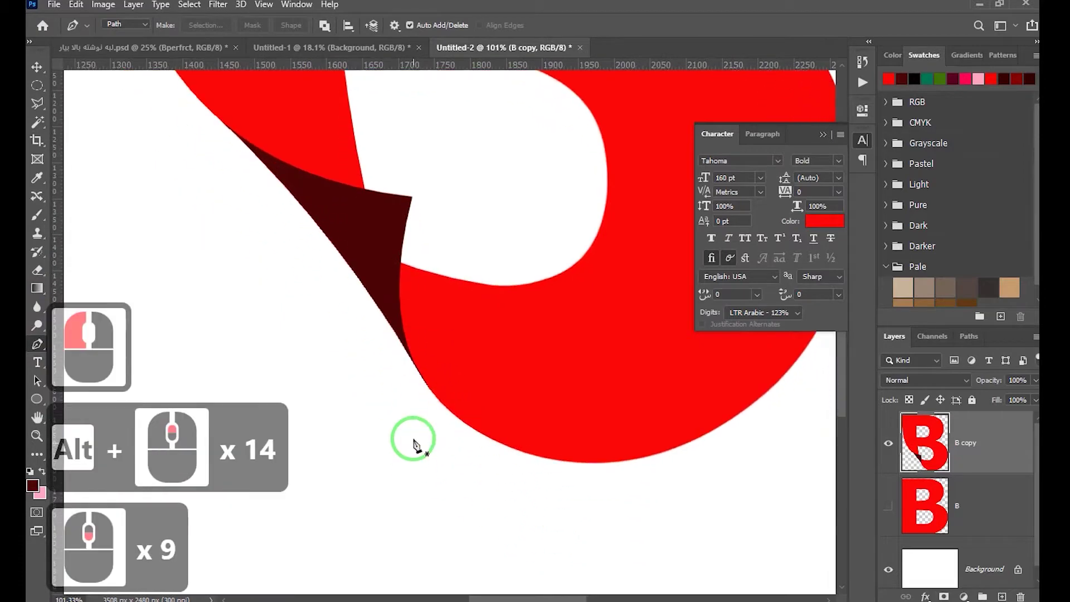
left_click(403, 249)
left_click(453, 415)
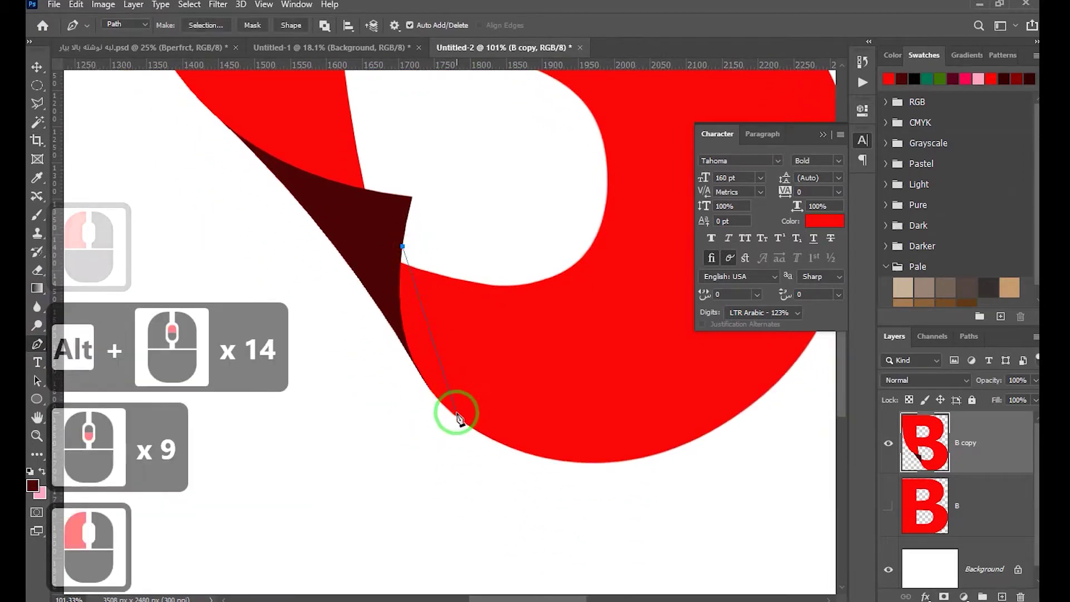
left_click_drag(454, 415, 534, 497)
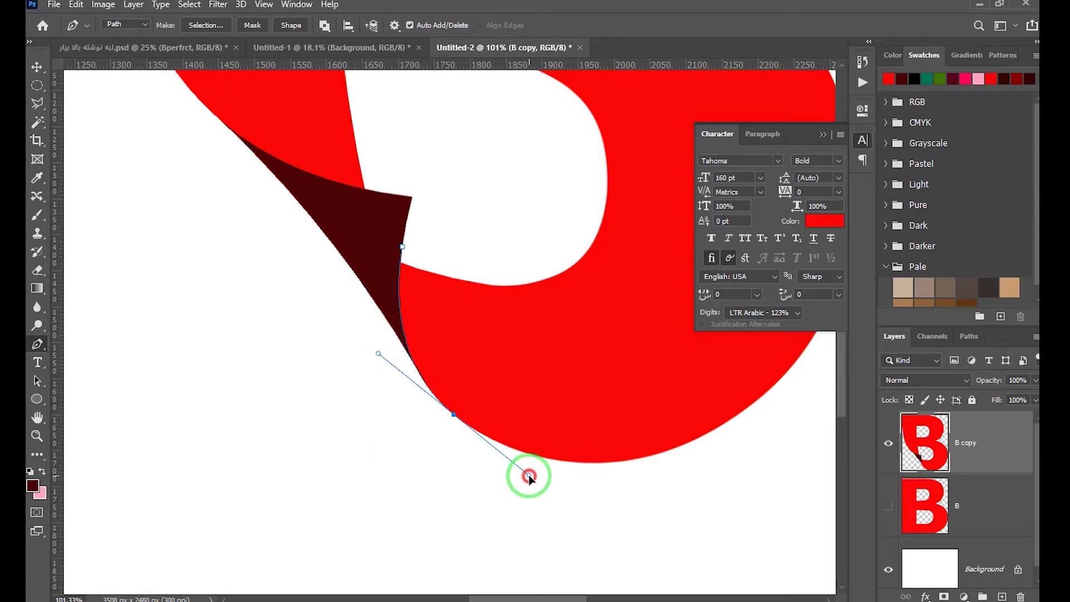
double_click(529, 477)
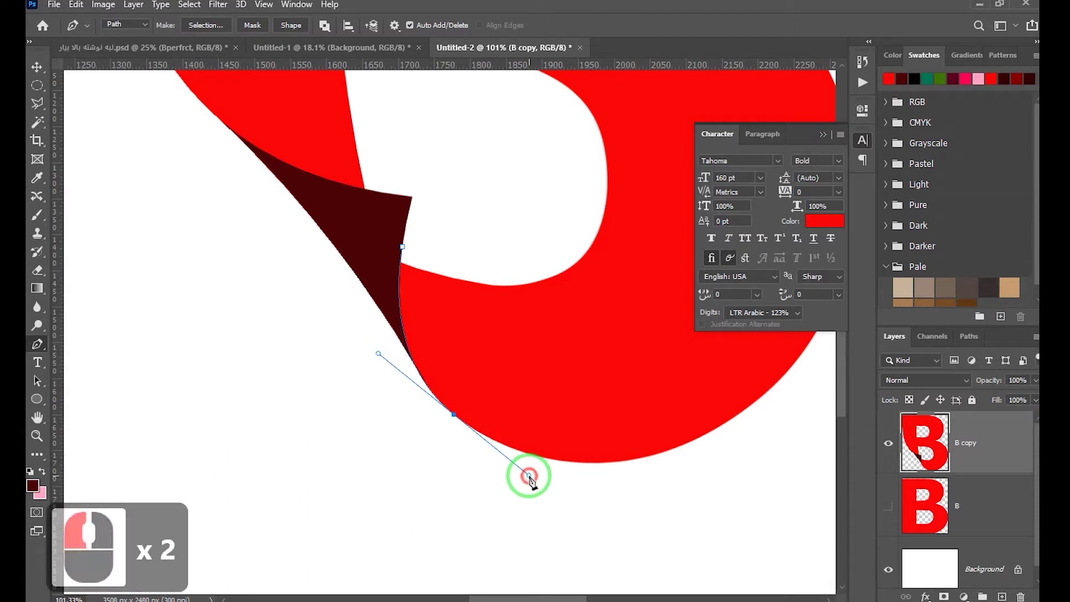
left_click(616, 461)
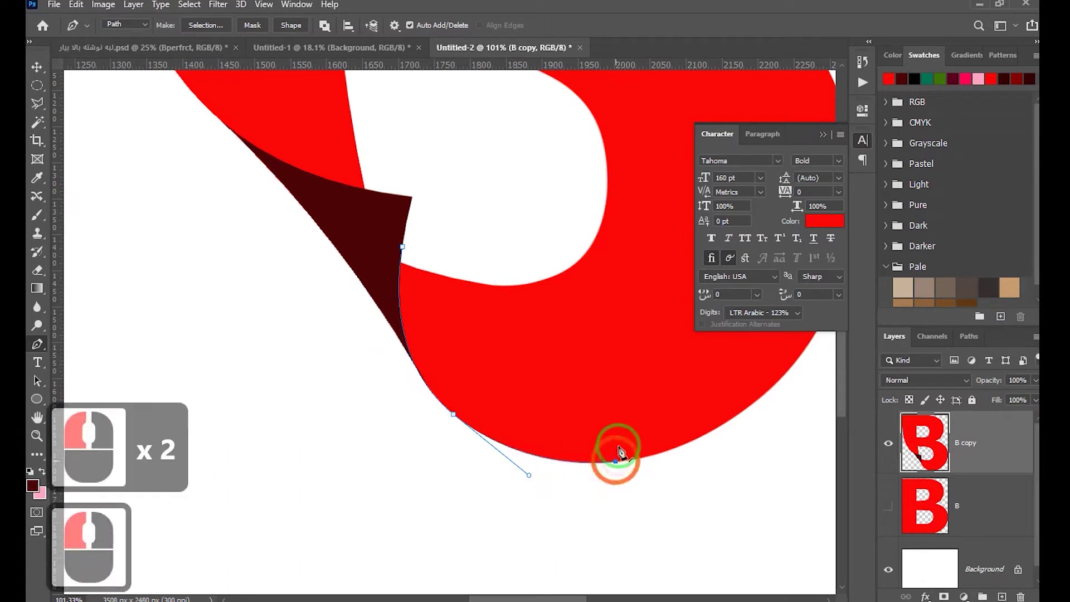
Close the path through the lower counter, convert it to a selection and intersect it with the B copy's pixels.
left_click(477, 214)
left_click(402, 249)
left_click(761, 423)
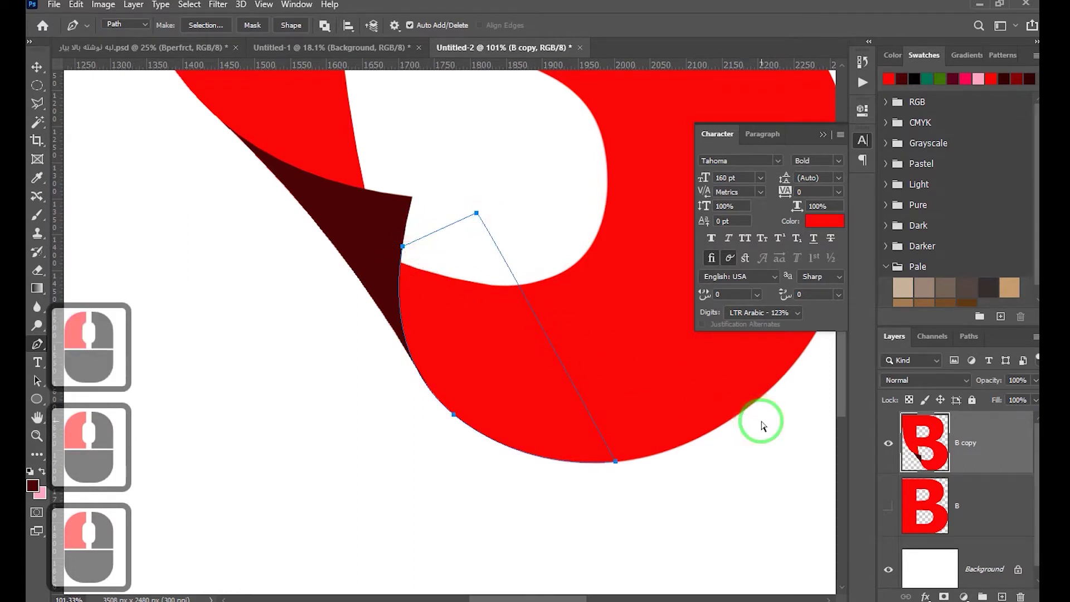
key("ctrl+Return")
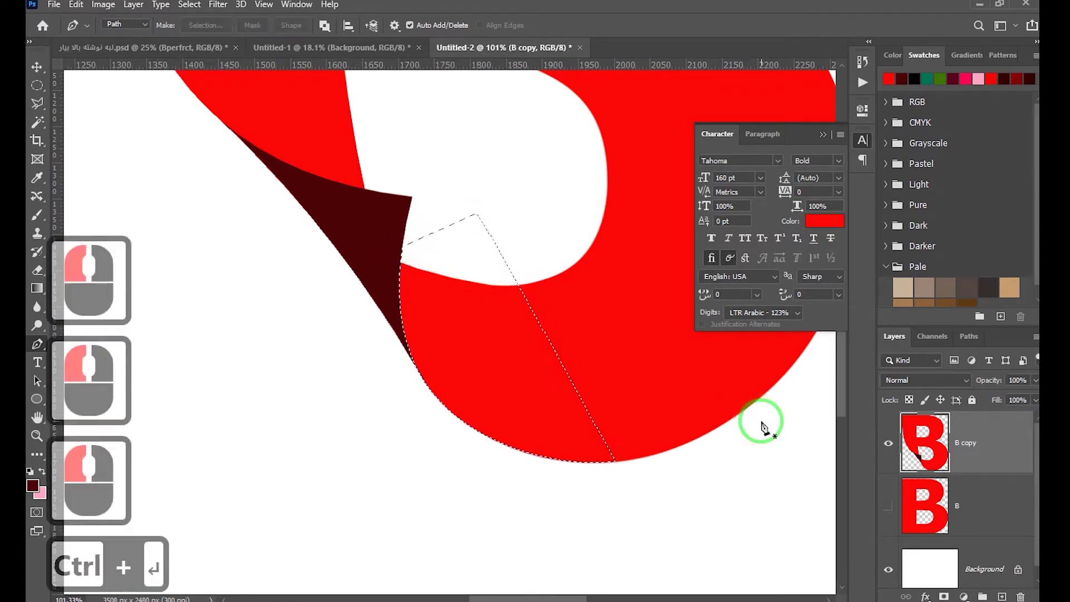
left_click(938, 456, "ctrl+alt+shift")
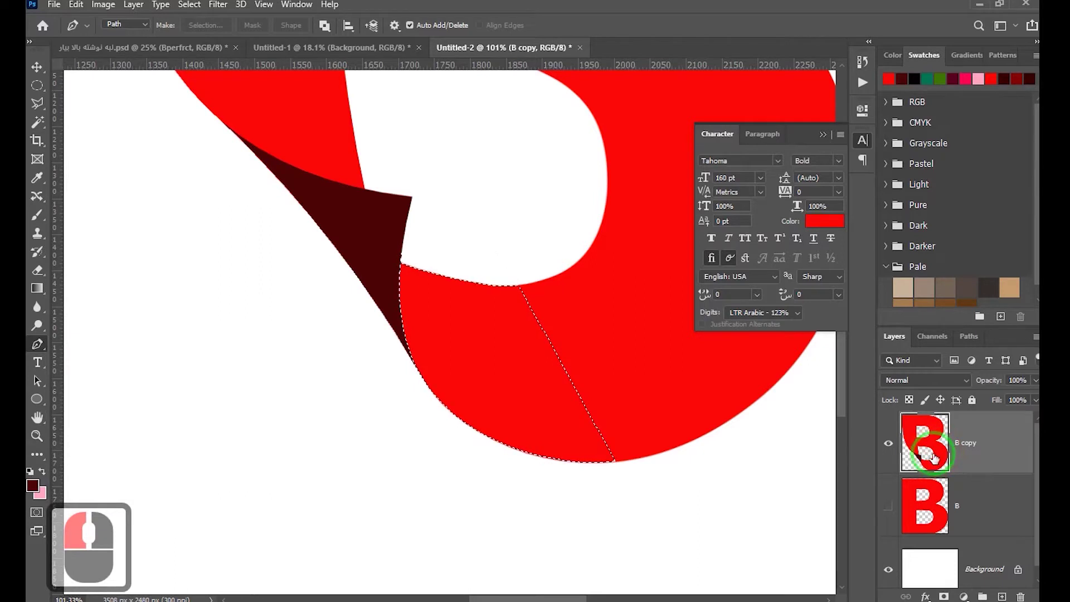
Switch to the Brush tool and set the foreground colour to black.
key("b")
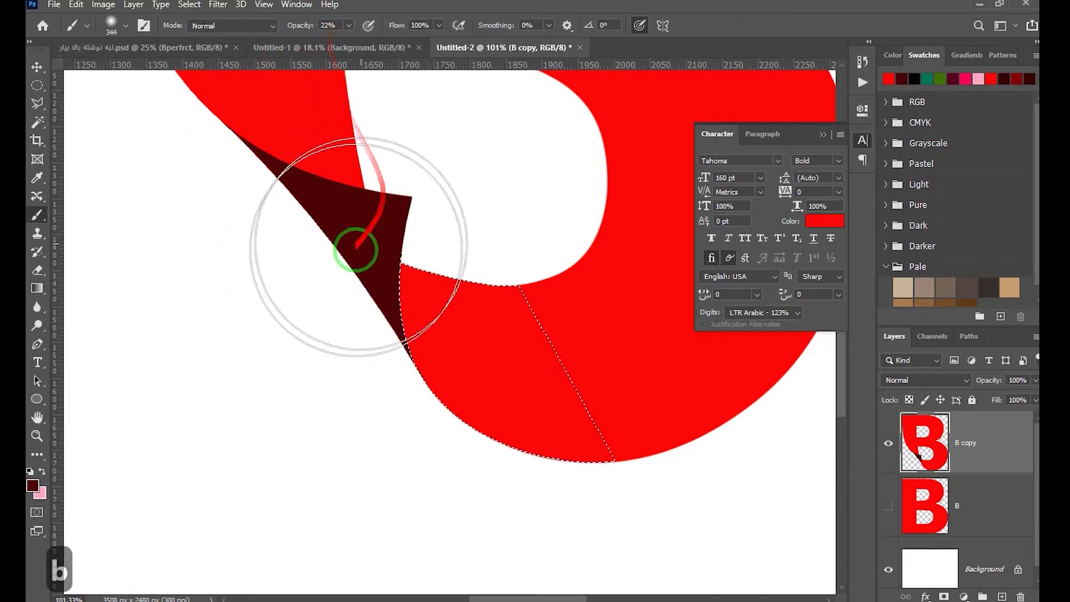
left_click(31, 489)
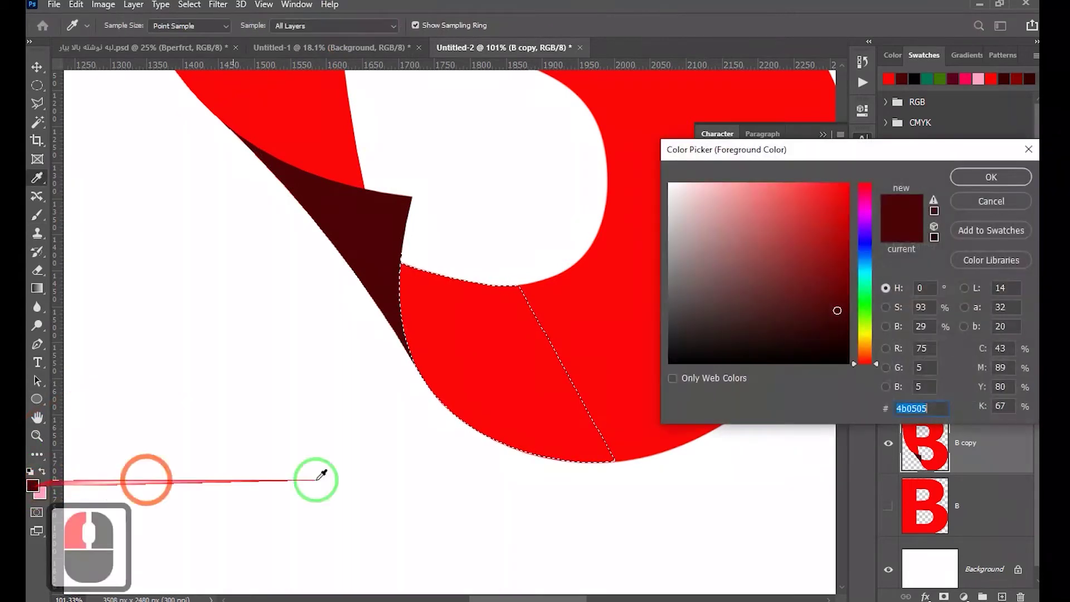
left_click(825, 363)
left_click(824, 362)
left_click(961, 189)
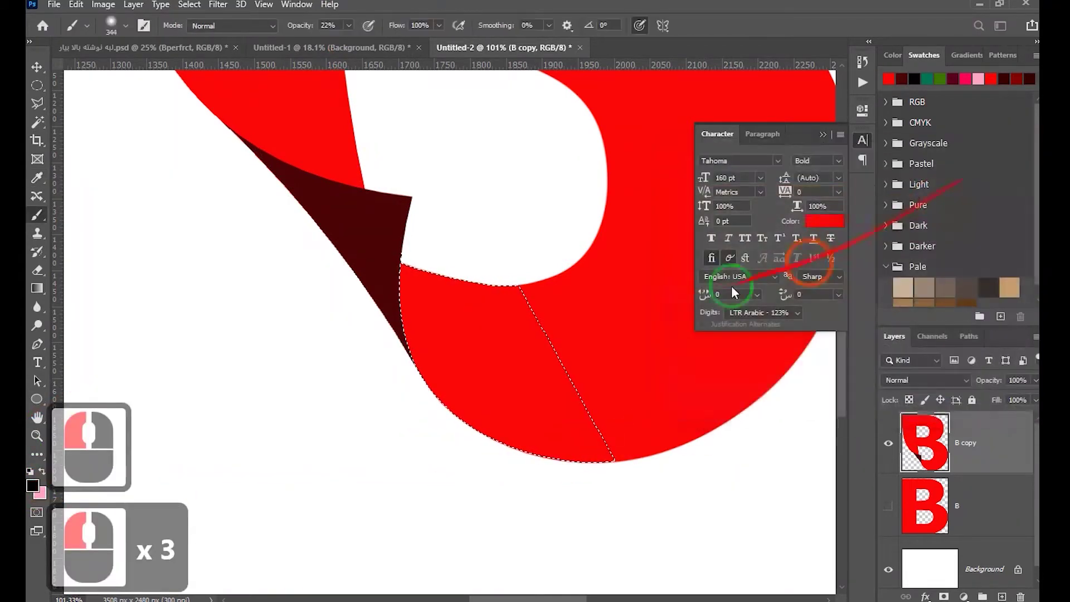
Undo the stray brush dab and add a new empty layer above the B copy.
left_click(287, 303)
key("ctrl+z")
key("ctrl+shift+n")
key("Return")
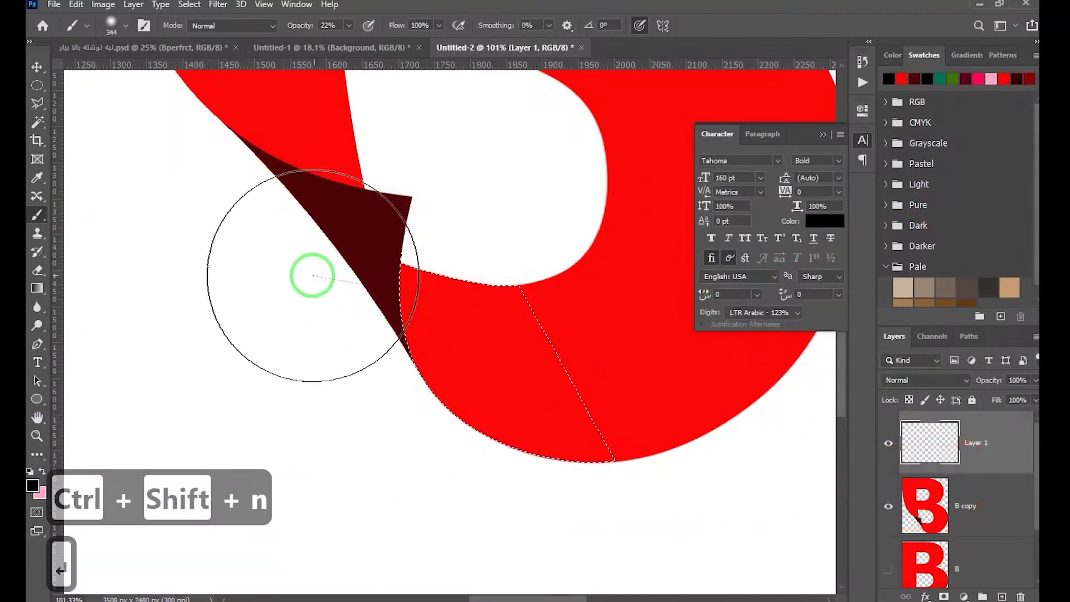
Paint a soft black shadow at 22% opacity inside the selection along the fold's right edge and the outer curve, then deselect.
left_click_drag(312, 276, 365, 444)
left_click_drag(312, 291, 462, 544)
left_click_drag(316, 312, 466, 530)
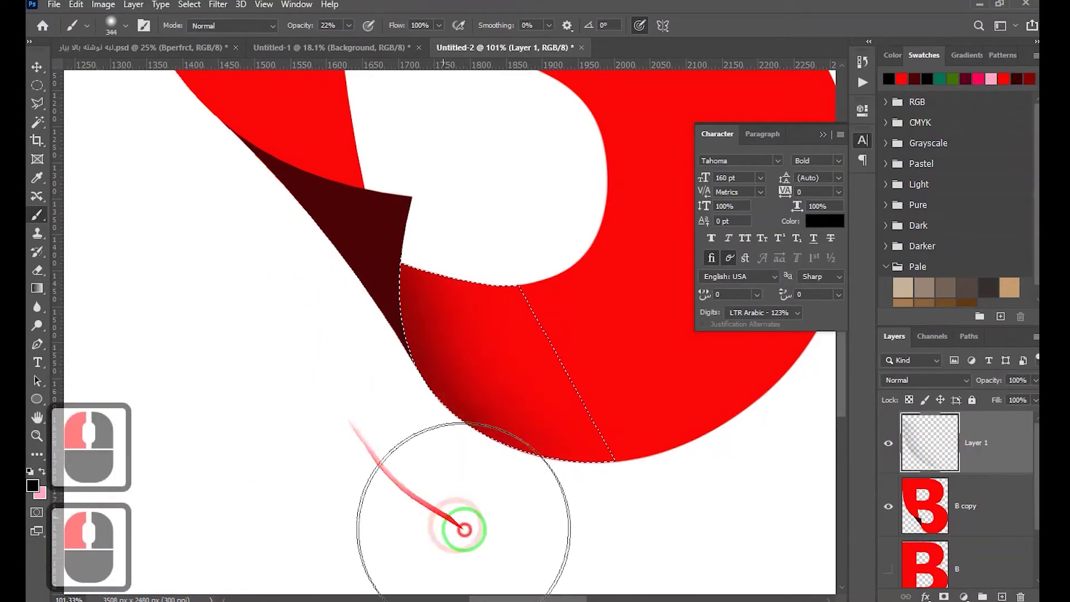
left_click_drag(315, 339, 425, 514)
left_click_drag(308, 287, 433, 526)
left_click_drag(337, 346, 446, 501)
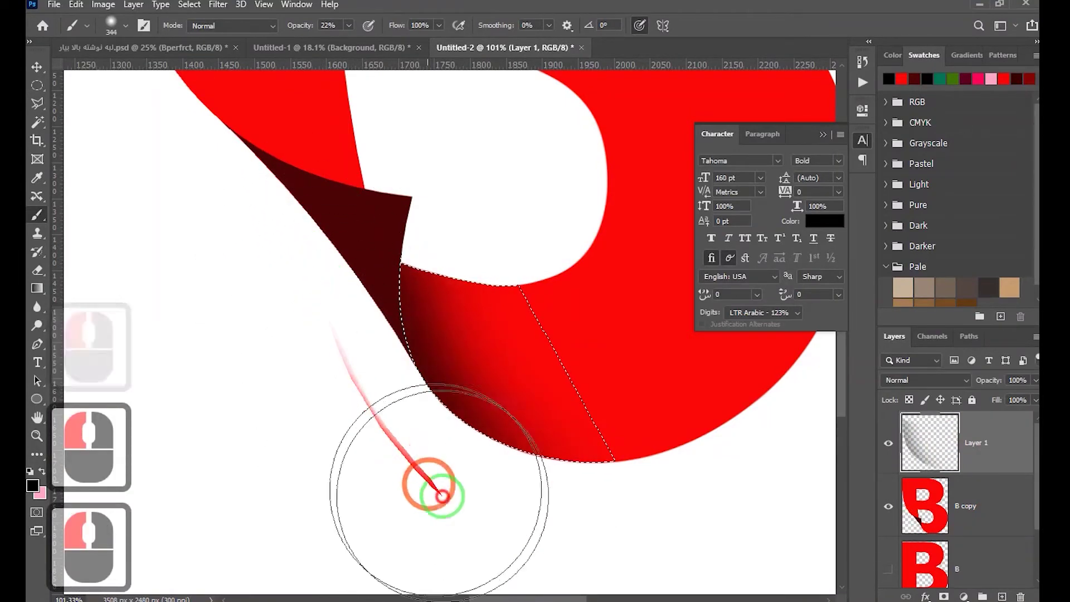
key("ctrl+d")
Start a pen path at the fold's upper tip and curve it along the B's curled left edge.
scroll(325, 421, "down", 5)
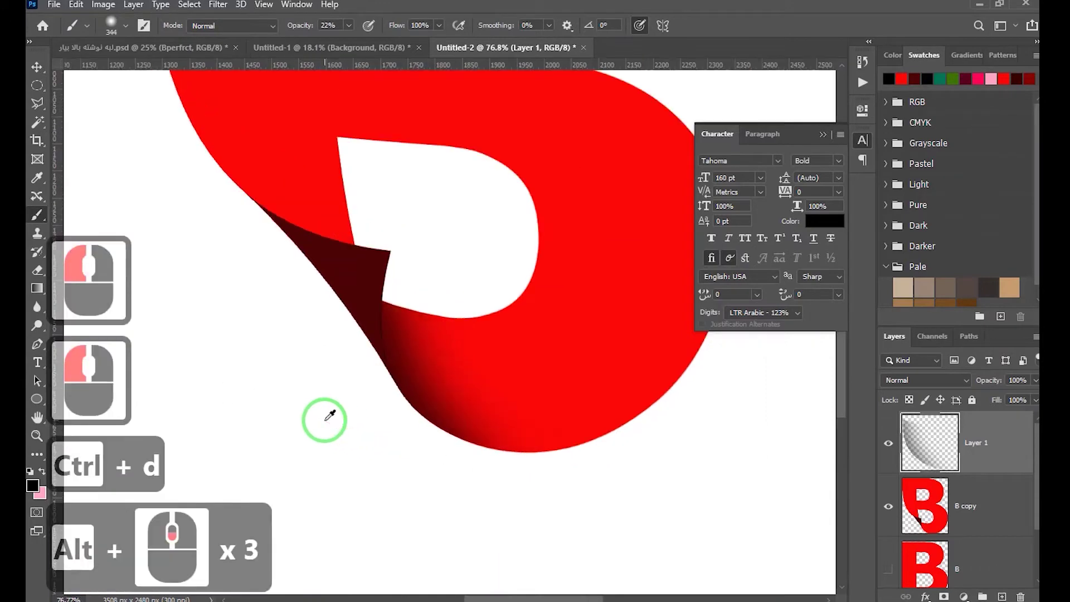
left_click_drag(286, 306, 481, 474)
scroll(560, 470, "up", 3)
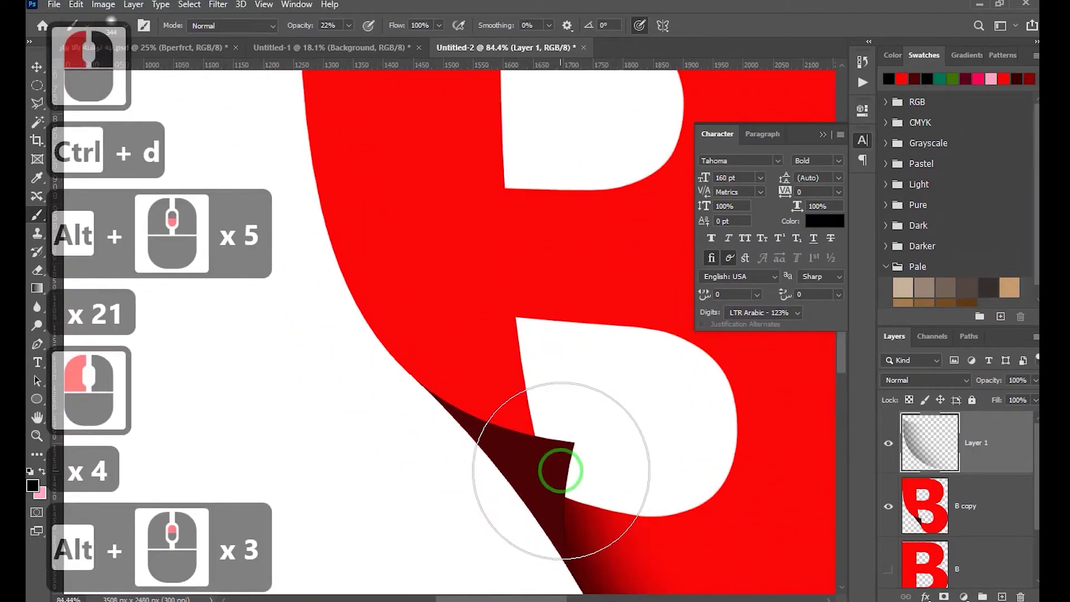
key("p")
left_click(545, 438)
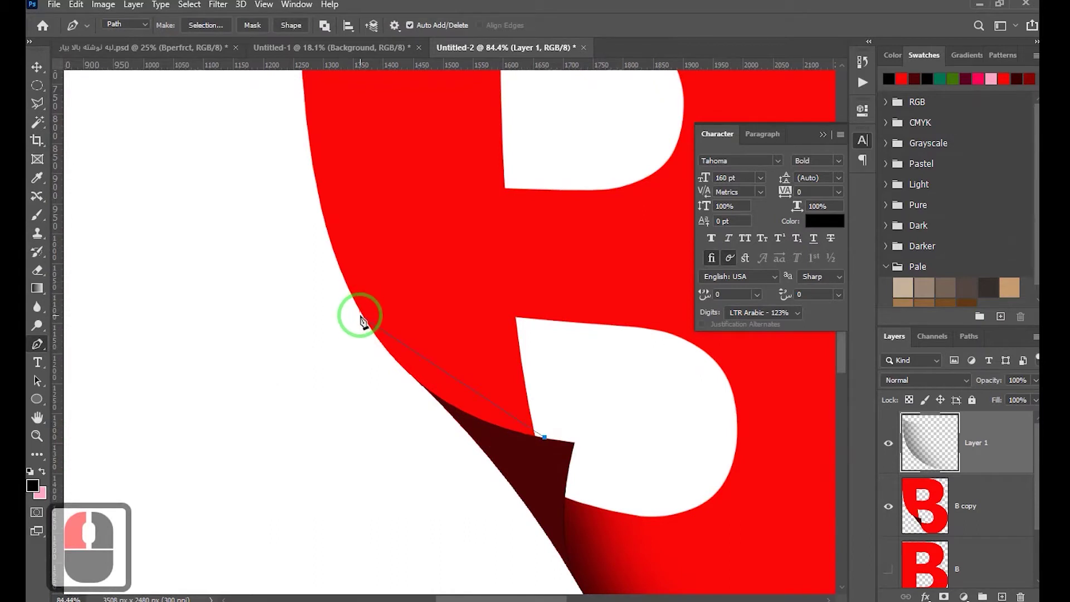
left_click_drag(349, 303, 304, 235)
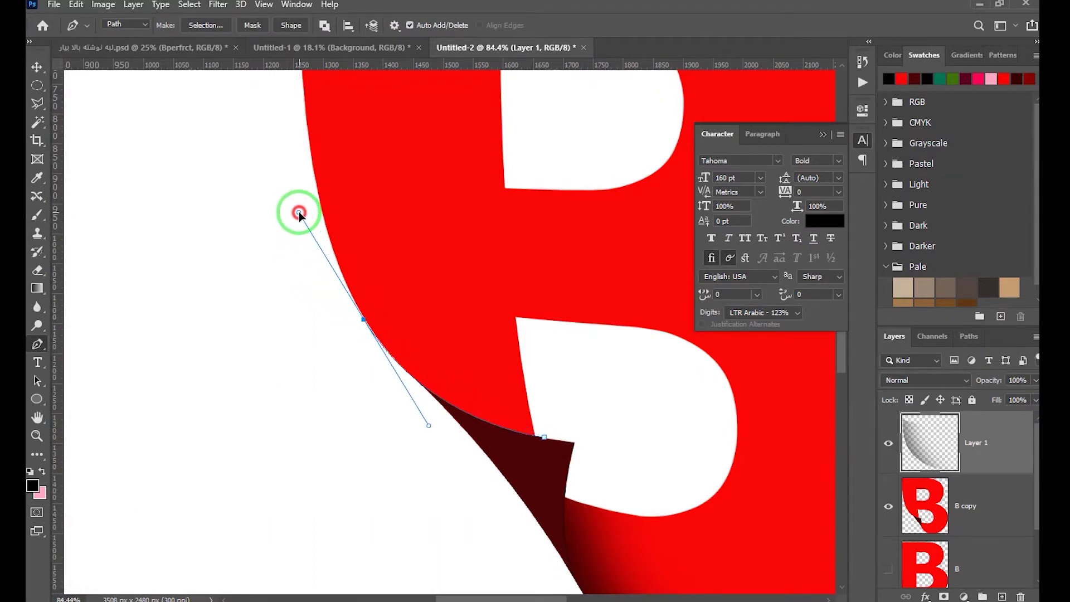
left_click_drag(298, 213, 299, 212)
Close the path through the B's stem and lower counter, convert it to a selection and intersect it with the B copy's pixels.
left_click(350, 156)
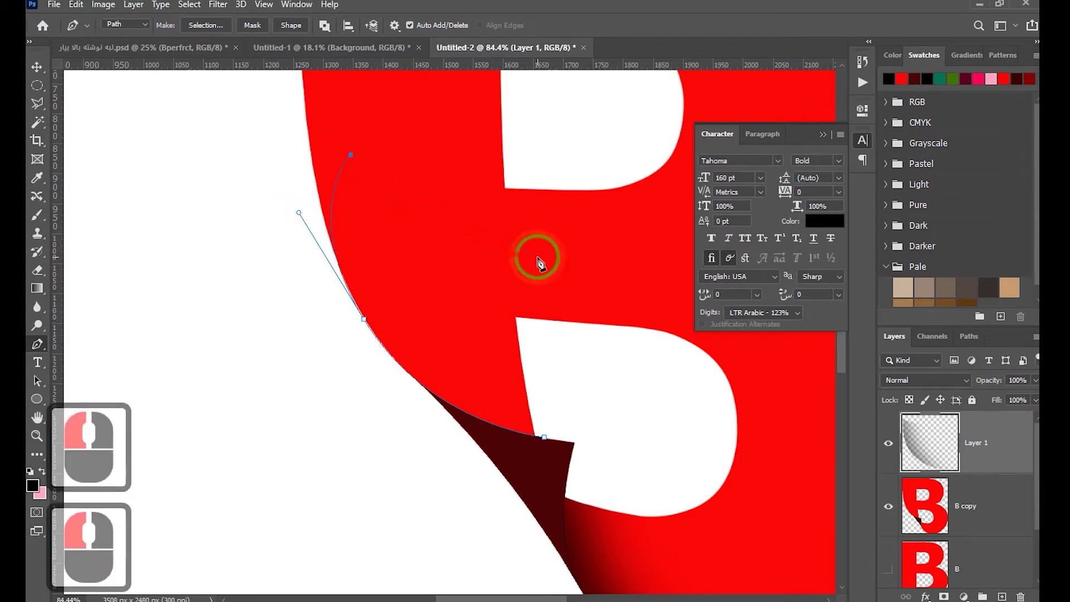
left_click_drag(536, 259, 537, 390)
left_click(544, 438)
key("ctrl+Return")
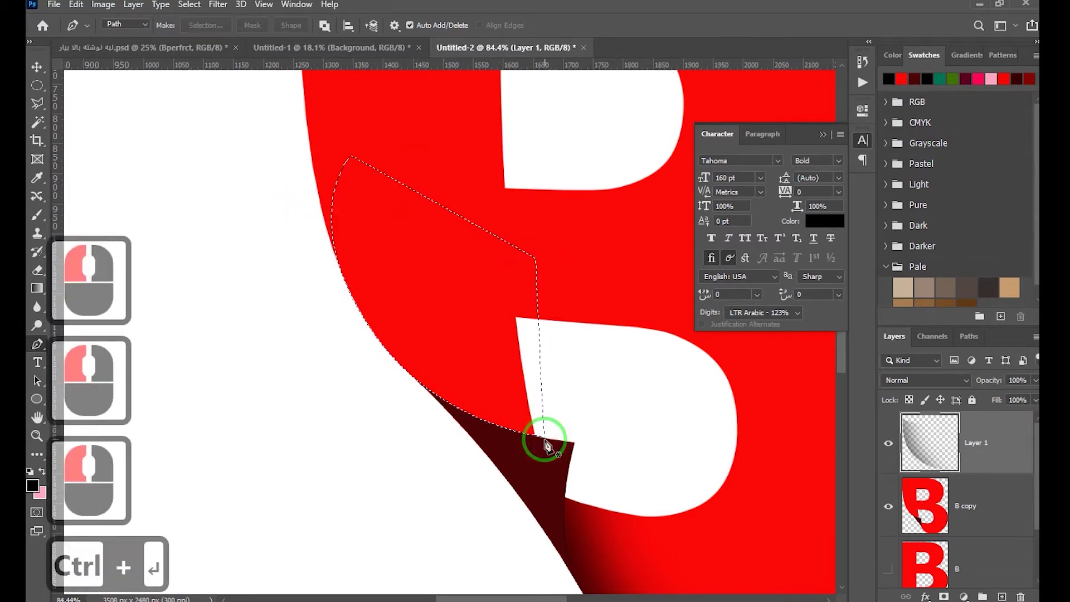
left_click(923, 507, "ctrl+alt+shift")
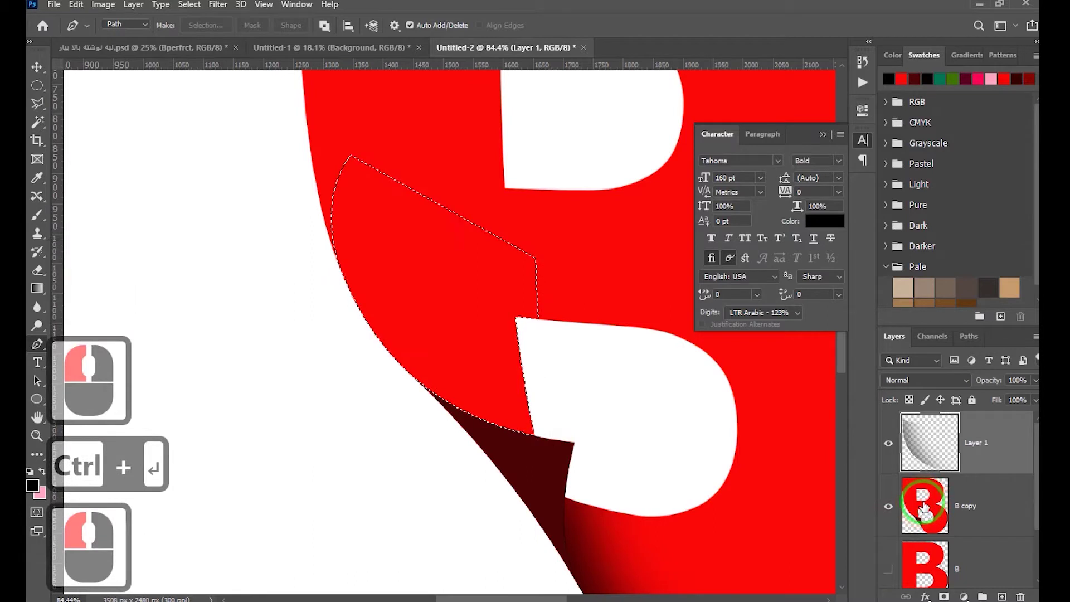
Brush a soft black shadow at 22% opacity inside the selection along the fold's upper edge, then deselect.
key("b")
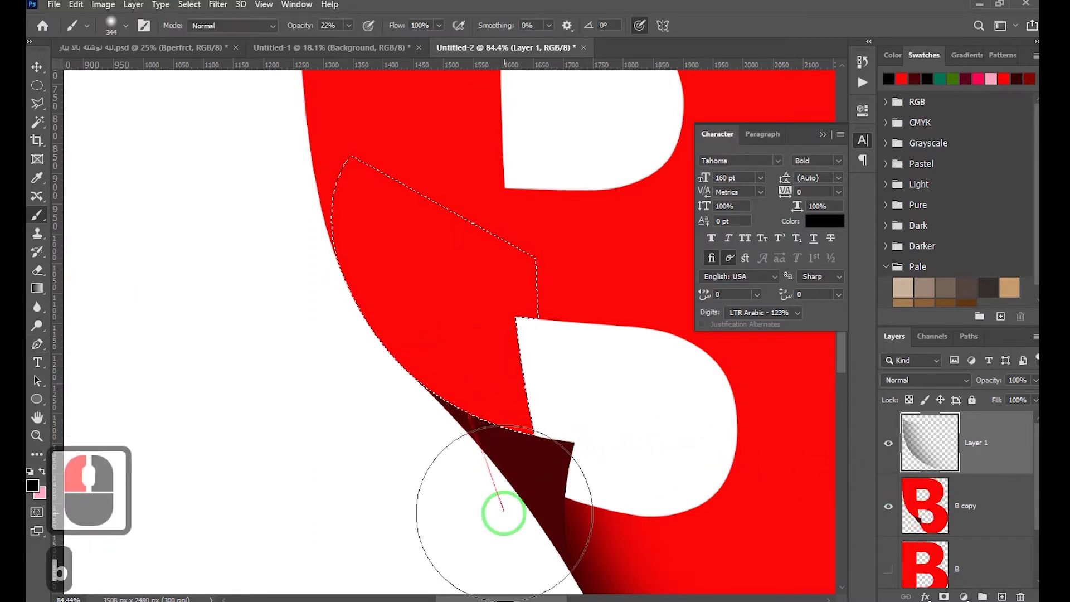
mouse_move(493, 500)
left_mouse_down()
mouse_move(367, 449)
mouse_move(515, 508)
mouse_move(382, 457)
left_mouse_up()
mouse_move(528, 499)
left_mouse_down()
mouse_move(404, 459)
mouse_move(519, 498)
mouse_move(375, 438)
mouse_move(520, 504)
mouse_move(358, 453)
left_mouse_up()
left_click_drag(497, 510, 346, 436)
key("ctrl+d")
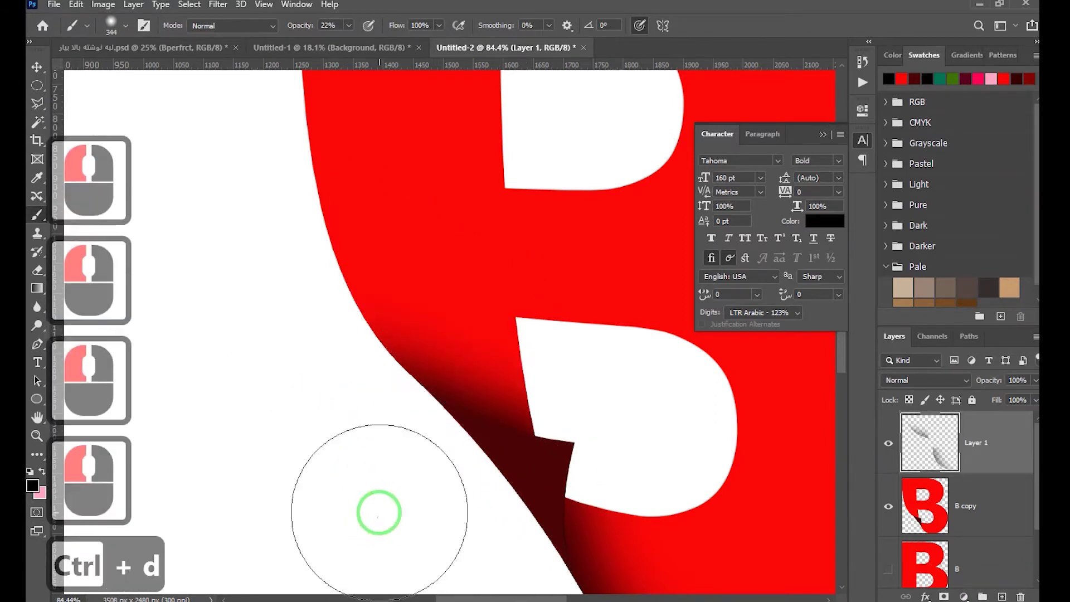
Show the original B layer, load its pixels as a selection, fill it with black and deselect.
scroll(378, 511, "down", 3)
scroll(379, 511, "down", 11)
key("v")
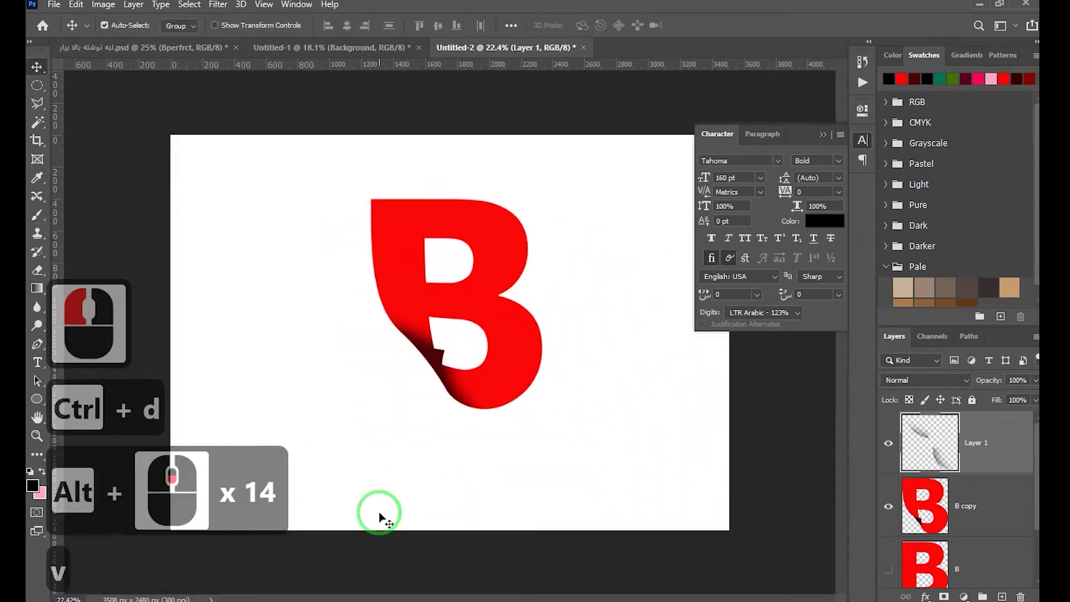
scroll(889, 496, "down", 2)
left_click(888, 494)
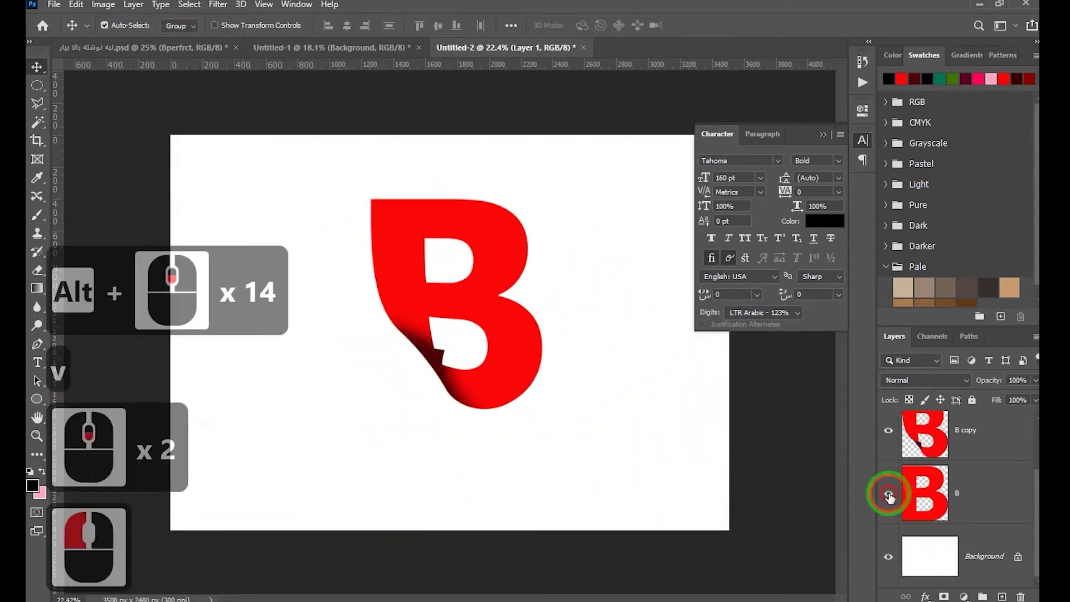
left_click(938, 502, "ctrl")
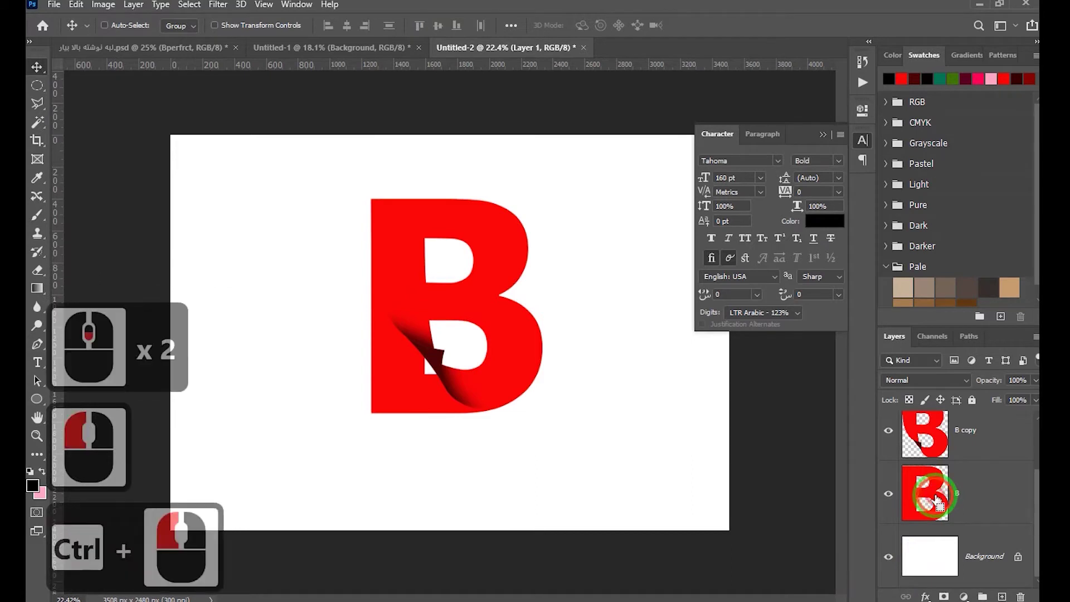
left_click(975, 504)
key("alt+BackSpace")
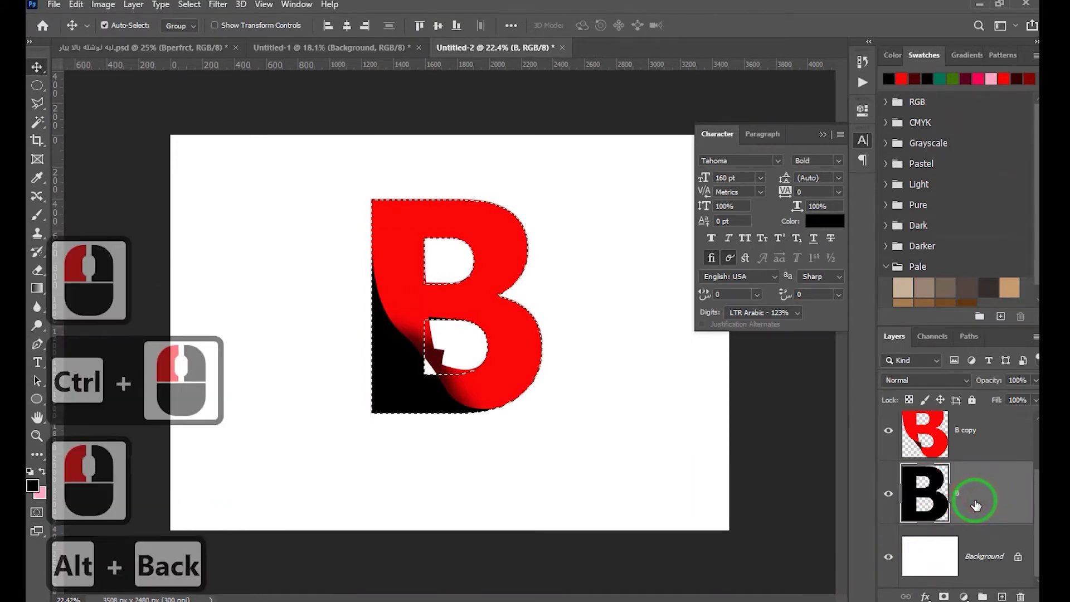
key("ctrl+d")
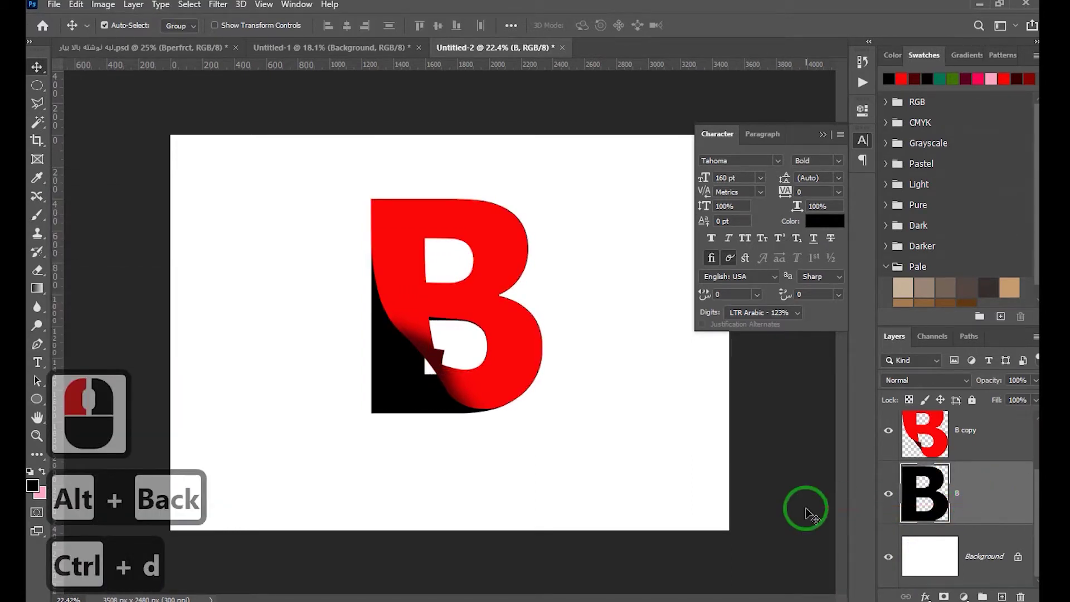
Apply a Gaussian Blur with a radius of about 55 pixels to the black B layer.
key("v")
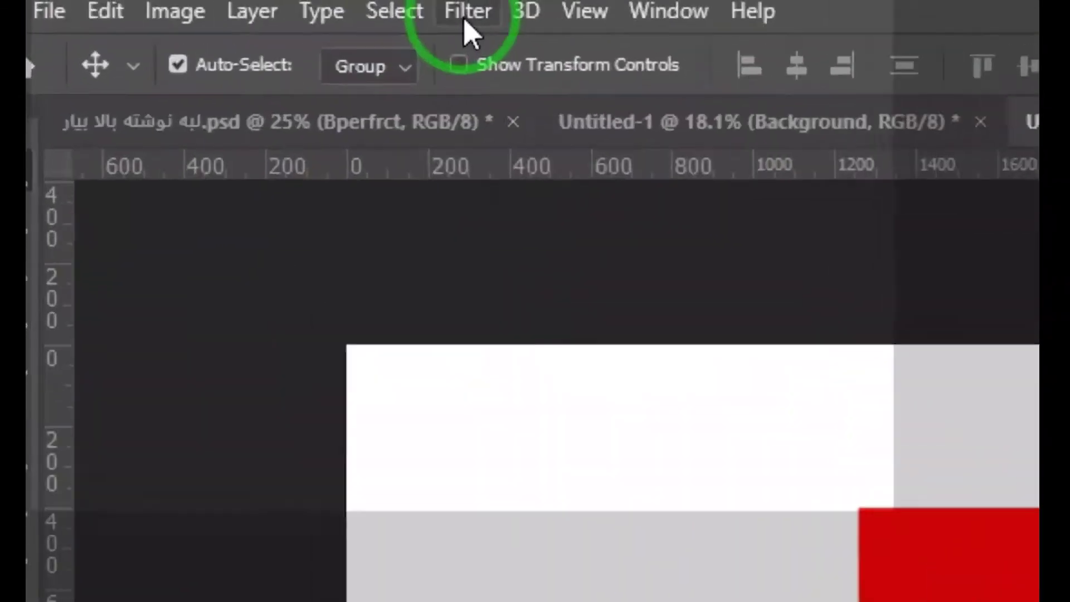
left_click(217, 5)
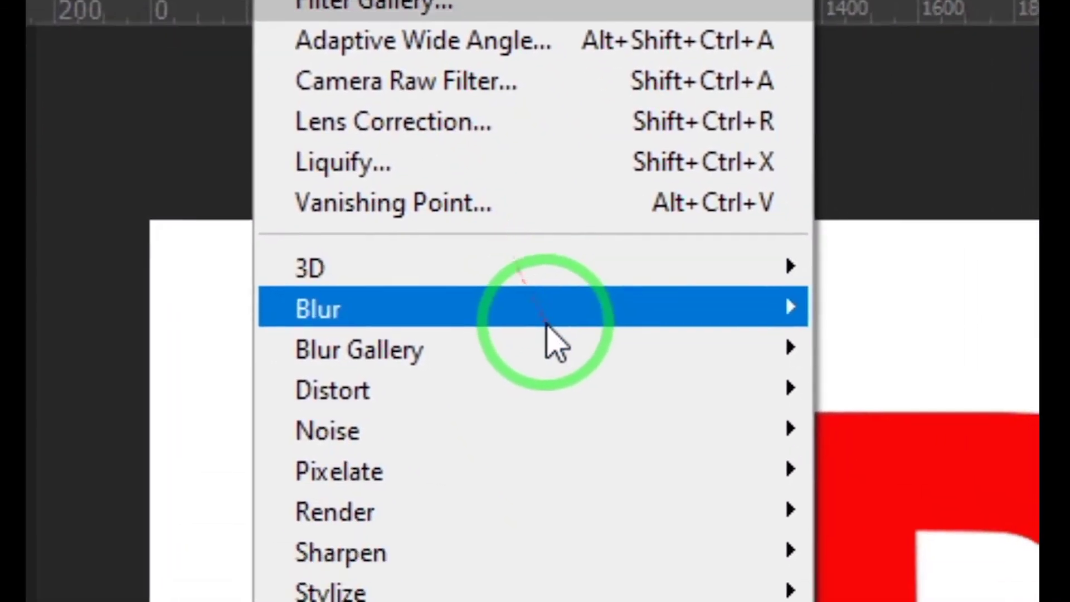
mouse_move(784, 479)
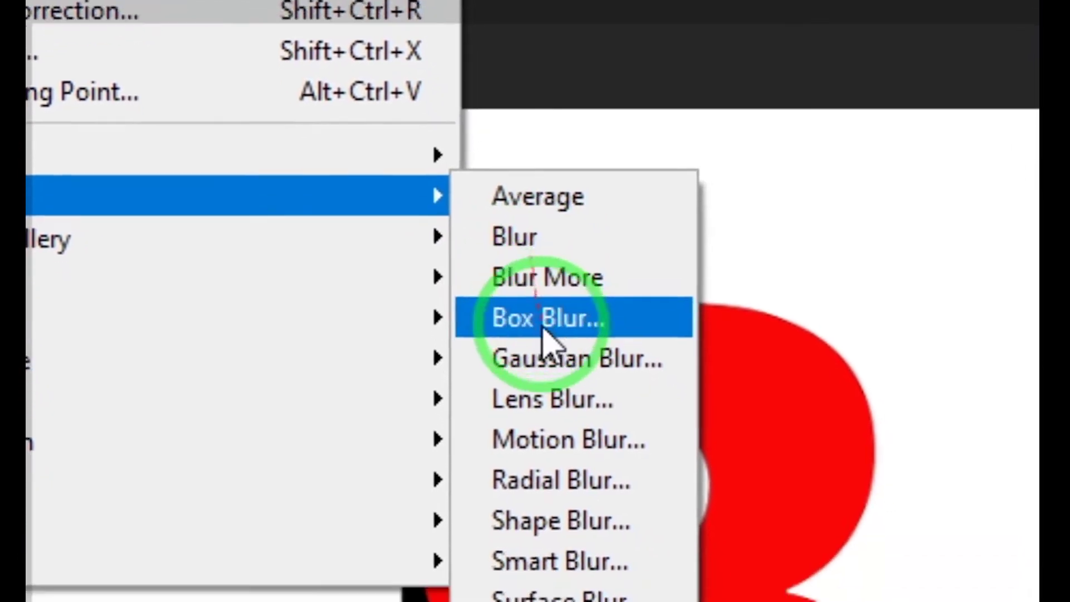
left_click(663, 358)
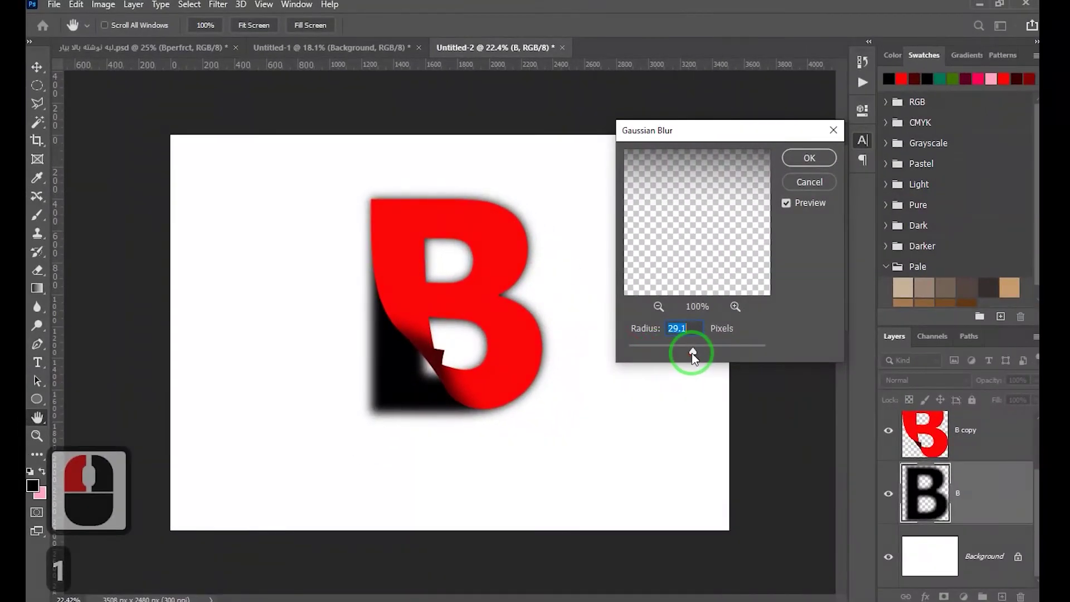
left_click_drag(691, 353, 716, 354)
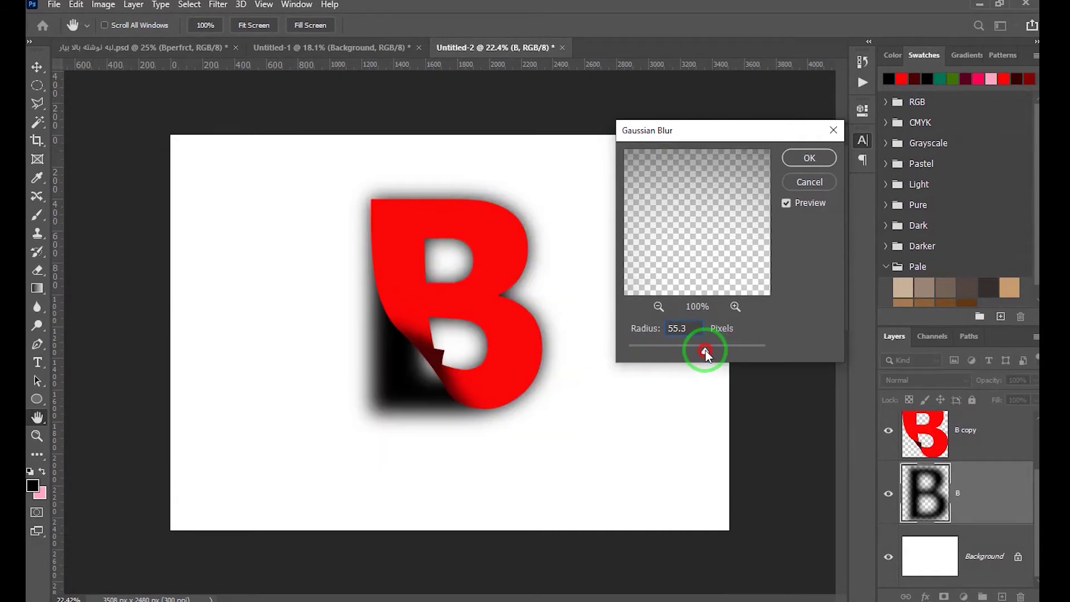
left_click(808, 159)
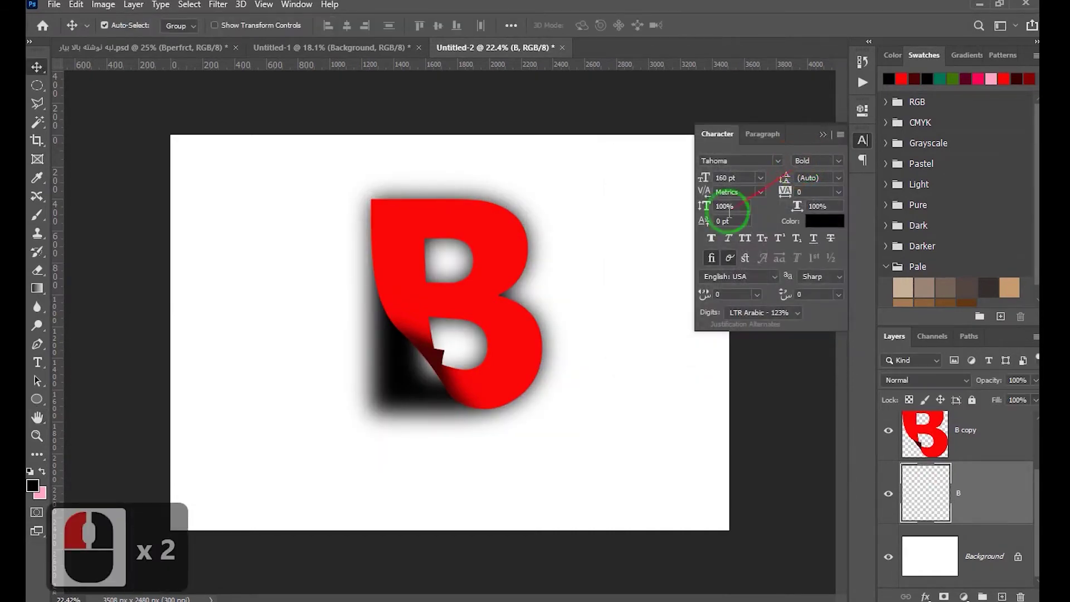
Set up the Eraser with 15% opacity and a soft 511 px brush.
key("e")
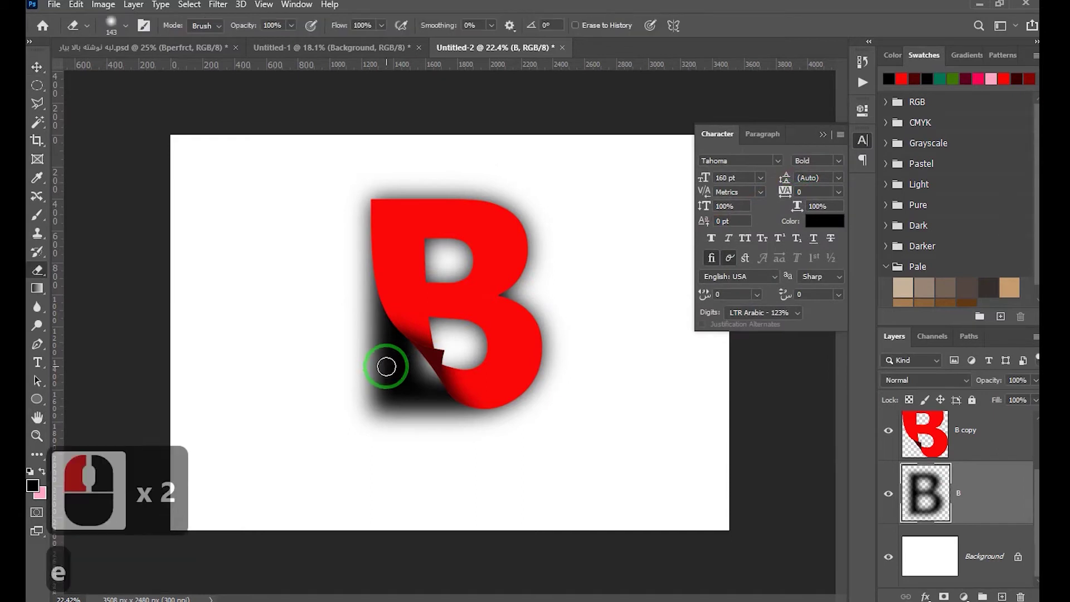
mouse_move(291, 24)
left_mouse_down()
mouse_move(286, 40)
mouse_move(235, 41)
left_mouse_up()
right_click(299, 300)
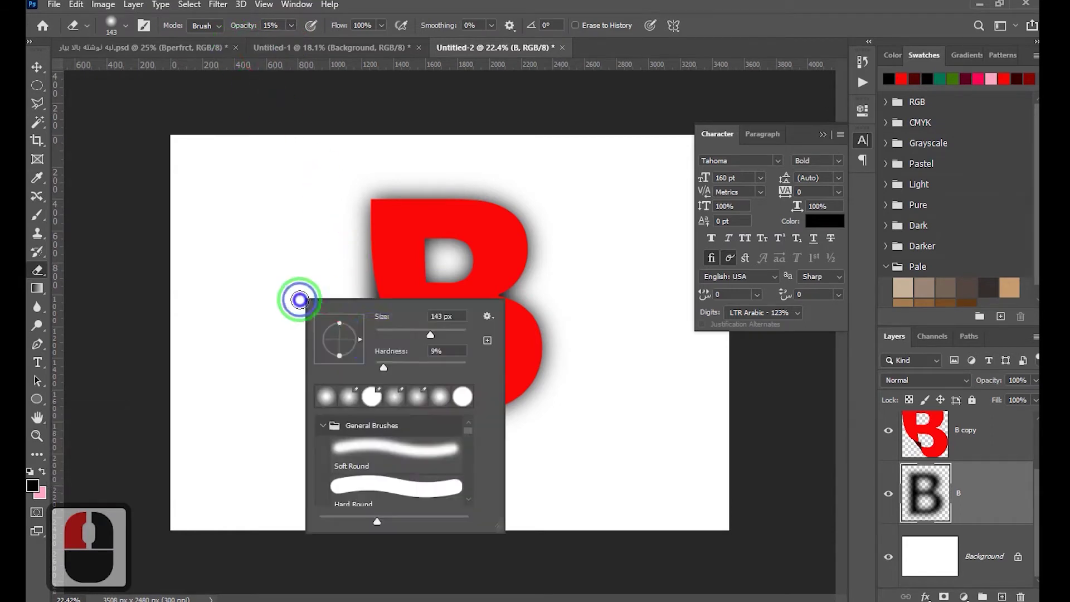
left_click(456, 331)
left_click(290, 247)
Fade the blurred shadow beneath the curled lower-left corner with several soft eraser strokes.
mouse_move(354, 290)
left_mouse_down()
mouse_move(366, 298)
mouse_move(370, 390)
mouse_move(382, 401)
mouse_move(365, 362)
left_mouse_up()
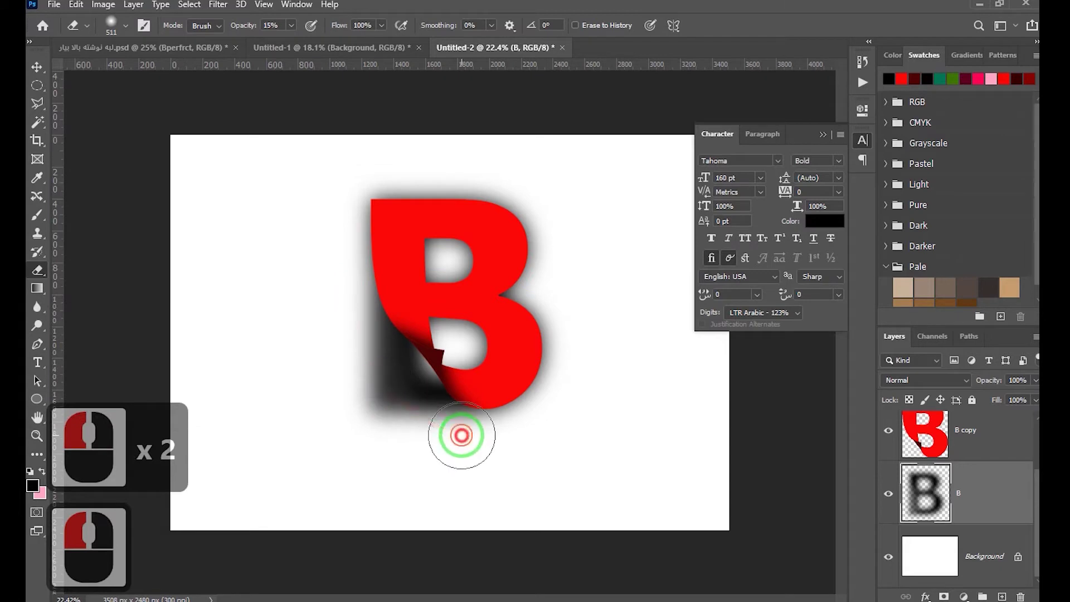
mouse_move(461, 435)
left_mouse_down()
mouse_move(369, 410)
mouse_move(340, 374)
mouse_move(342, 331)
left_mouse_up()
mouse_move(359, 388)
left_mouse_down()
mouse_move(378, 422)
mouse_move(344, 341)
mouse_move(371, 403)
mouse_move(408, 435)
mouse_move(351, 339)
mouse_move(393, 417)
mouse_move(379, 359)
mouse_move(390, 420)
left_mouse_up()
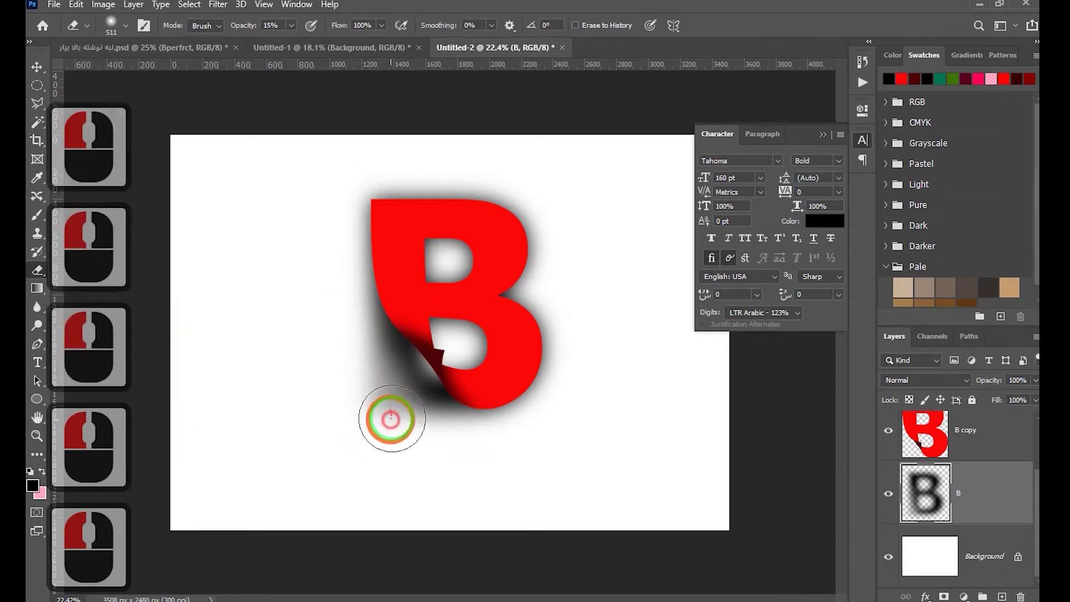
scroll(389, 419, "up", 5, "alt")
scroll(388, 418, "down", 7)
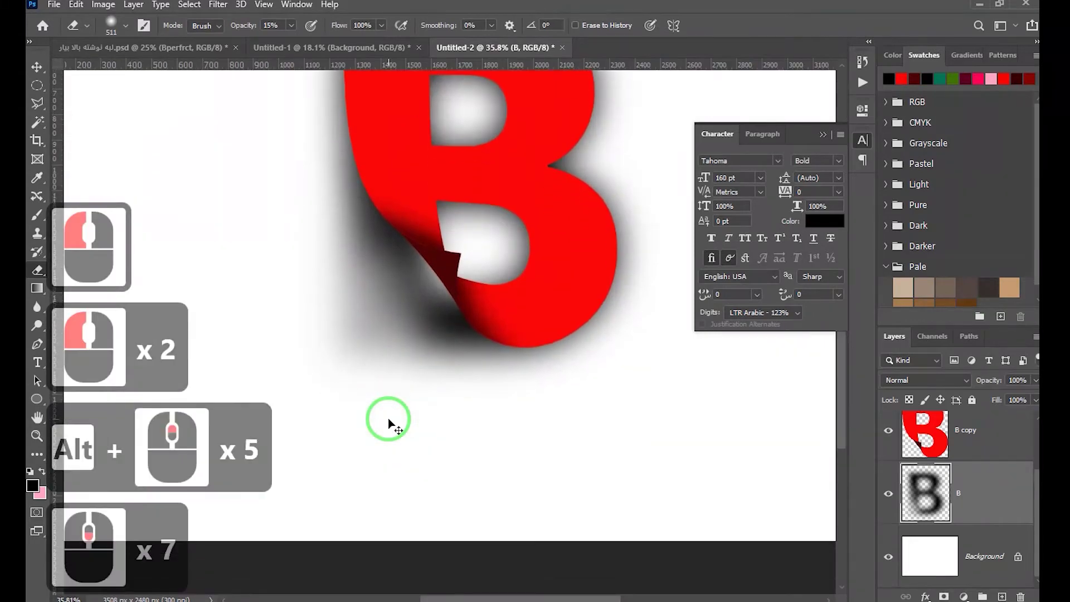
Undo the last three eraser strokes and reduce the eraser size to 390 px.
key("ctrl+z")
key("ctrl+z")
key("ctrl+z")
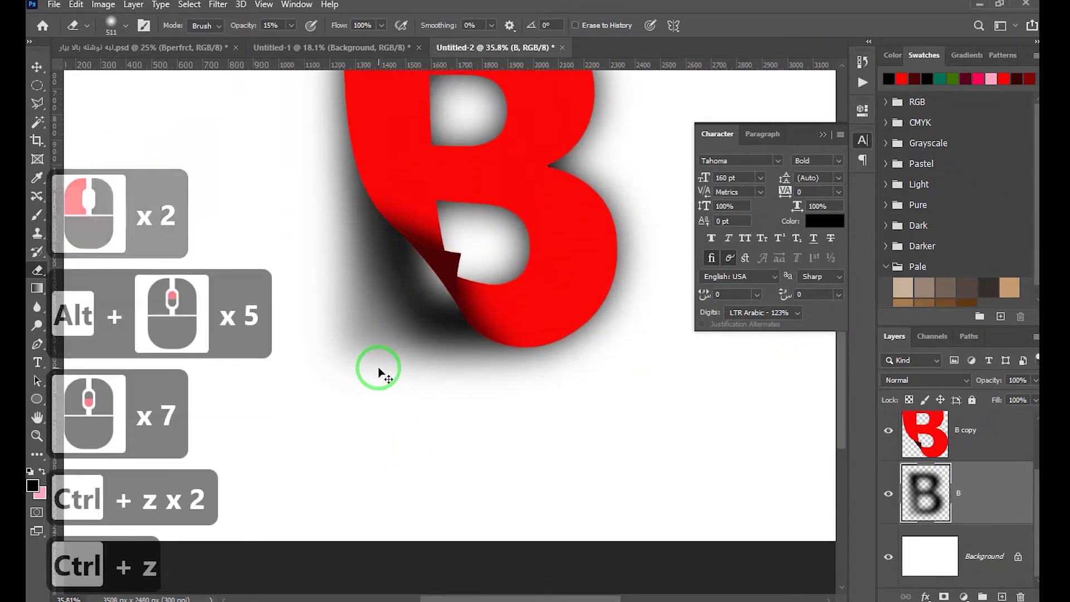
right_click(370, 323)
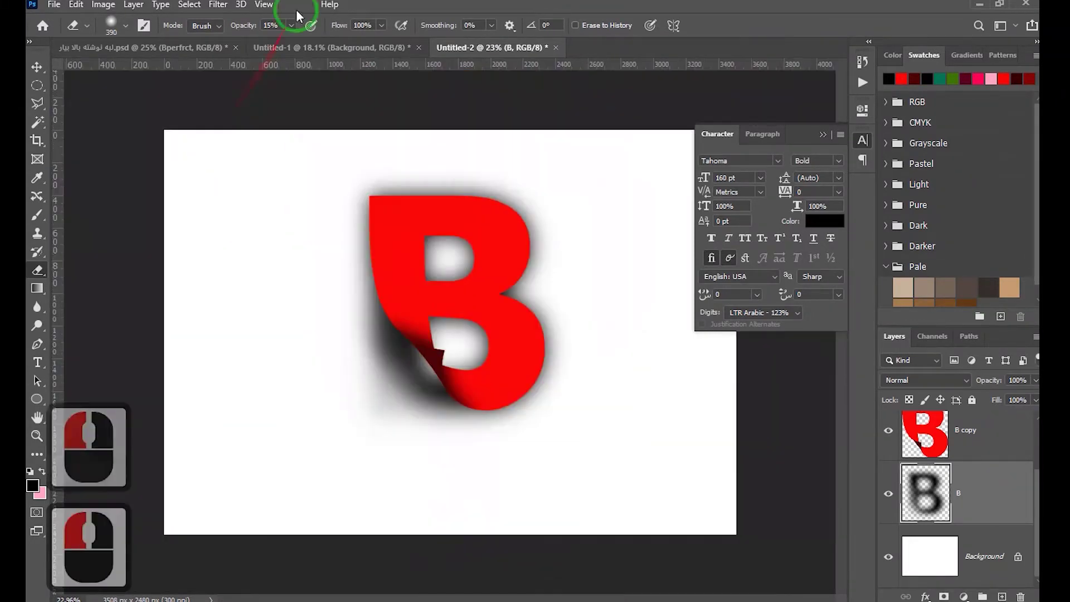
Erase the shadow along the B's right side and inside its upper counter with the eraser at 100% opacity and 100% hardness.
left_click(291, 25)
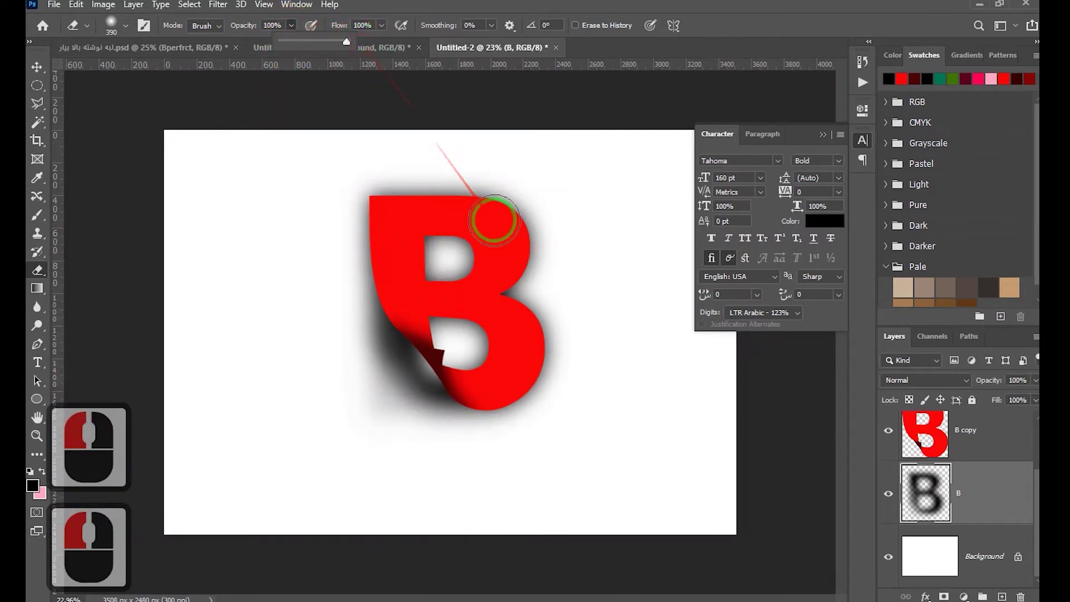
left_click(506, 199)
right_click(497, 212)
left_click_drag(583, 281, 683, 276)
mouse_move(513, 201)
left_mouse_down()
mouse_move(437, 178)
mouse_move(519, 262)
mouse_move(530, 316)
mouse_move(558, 306)
left_mouse_up()
mouse_move(554, 381)
left_mouse_down()
mouse_move(547, 344)
mouse_move(473, 245)
left_mouse_up()
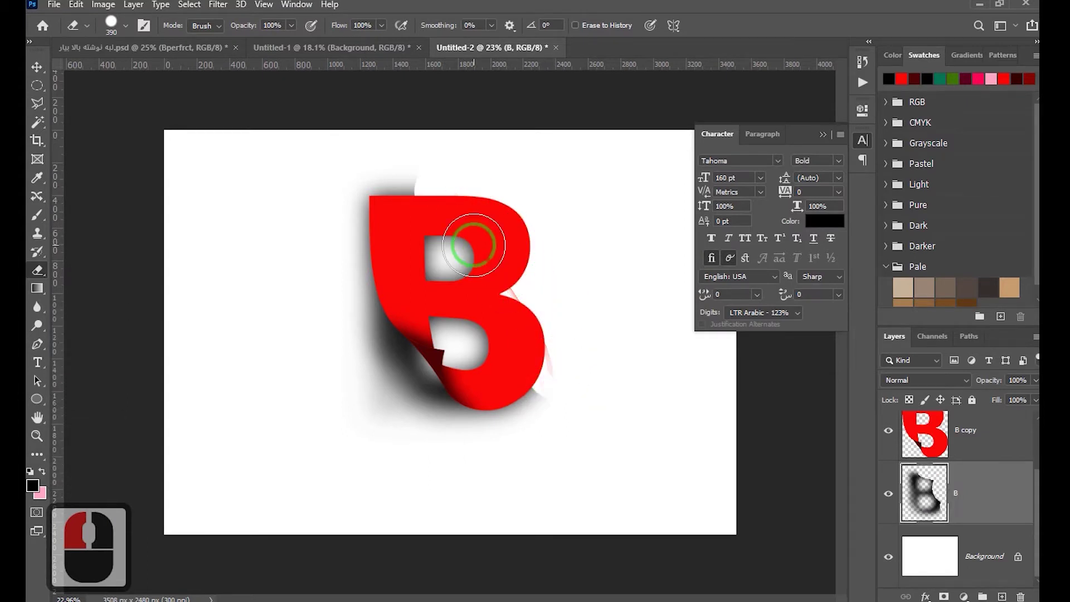
left_click(442, 250)
left_click(432, 203)
Soften the eraser to 2% hardness at 480 px and erase the leftover shadow above the B and at its lower-right edge.
right_click(438, 208)
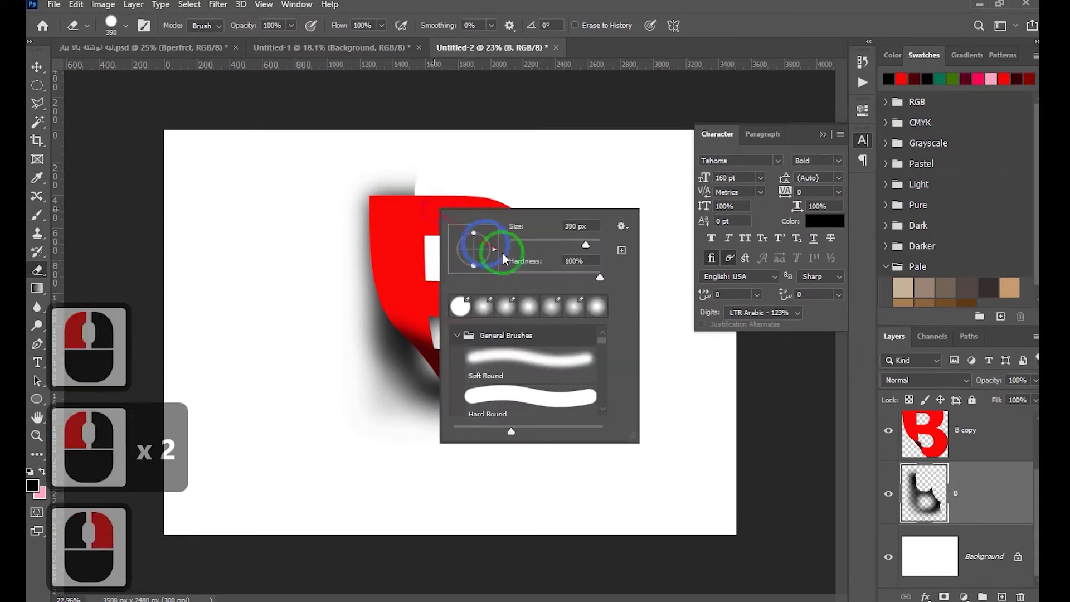
left_click_drag(518, 277, 507, 276)
left_click_drag(585, 246, 590, 244)
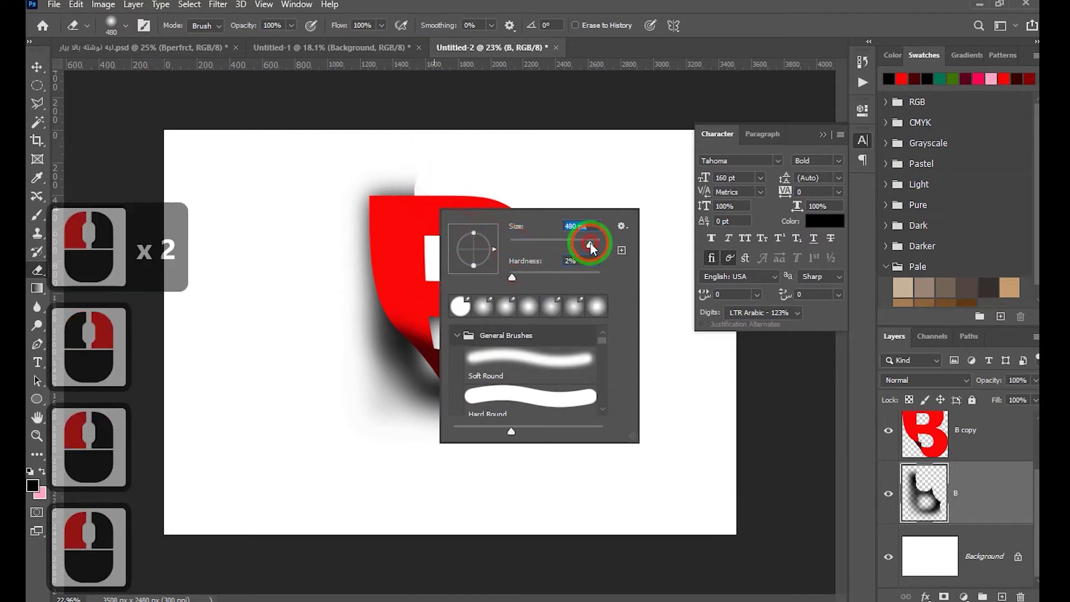
left_click(418, 189)
mouse_move(418, 188)
left_mouse_down()
mouse_move(520, 280)
mouse_move(346, 156)
mouse_move(420, 189)
left_mouse_up()
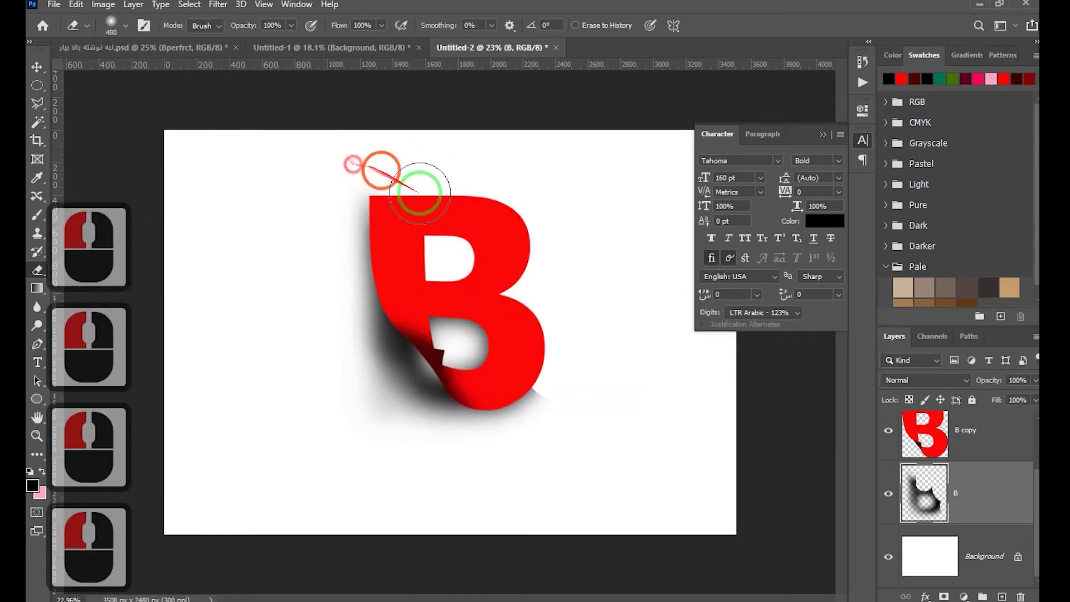
left_click(549, 374)
left_click_drag(477, 470, 661, 444)
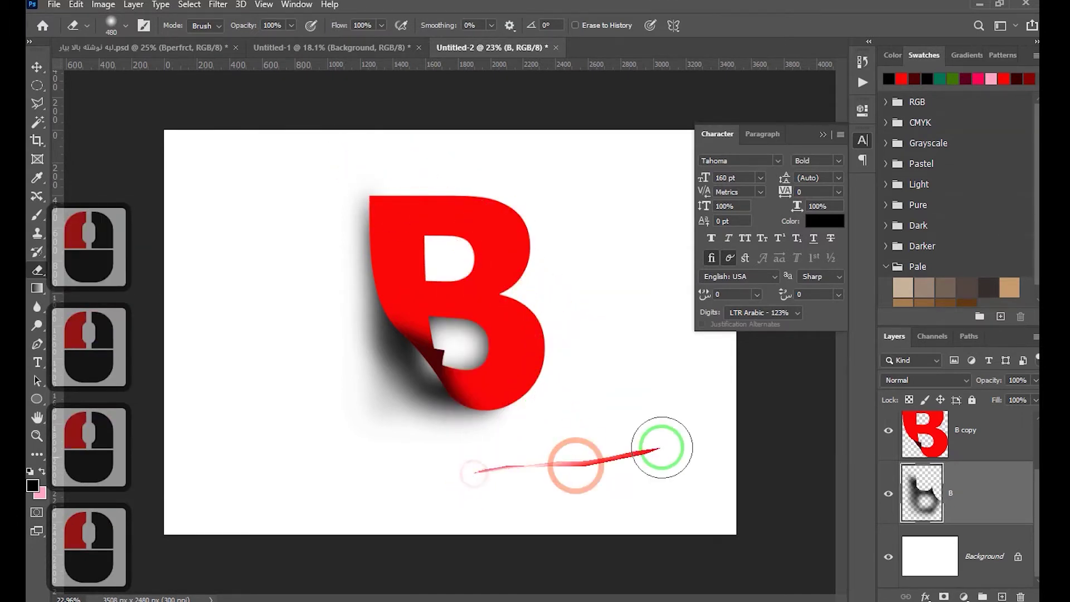
Select all layers that make up the letter B and group them.
key("v")
scroll(650, 326, "down", 3, "alt")
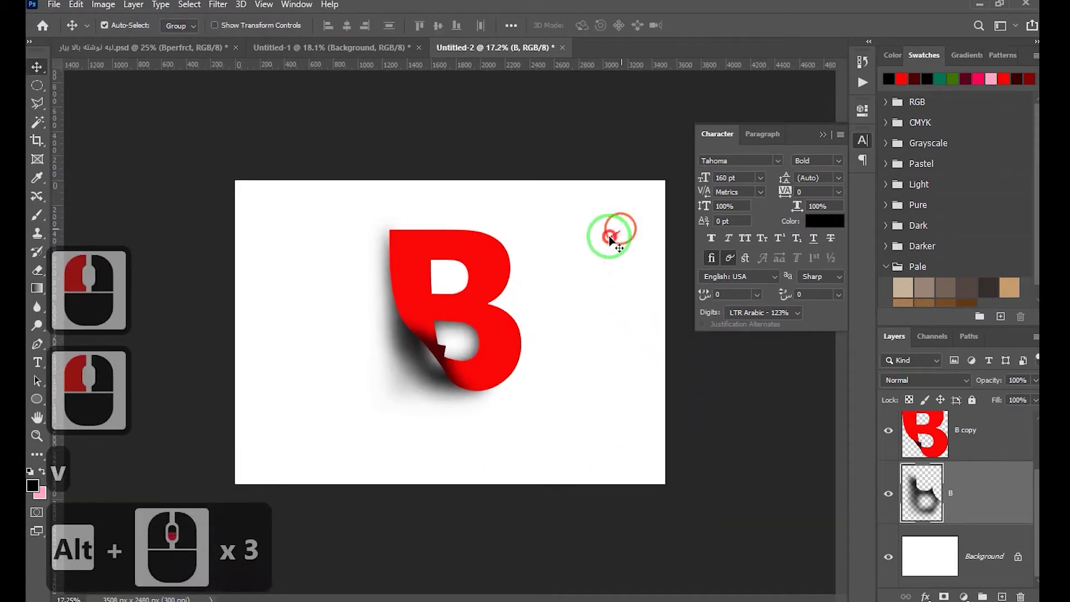
left_click_drag(622, 236, 294, 413)
key("ctrl+g")
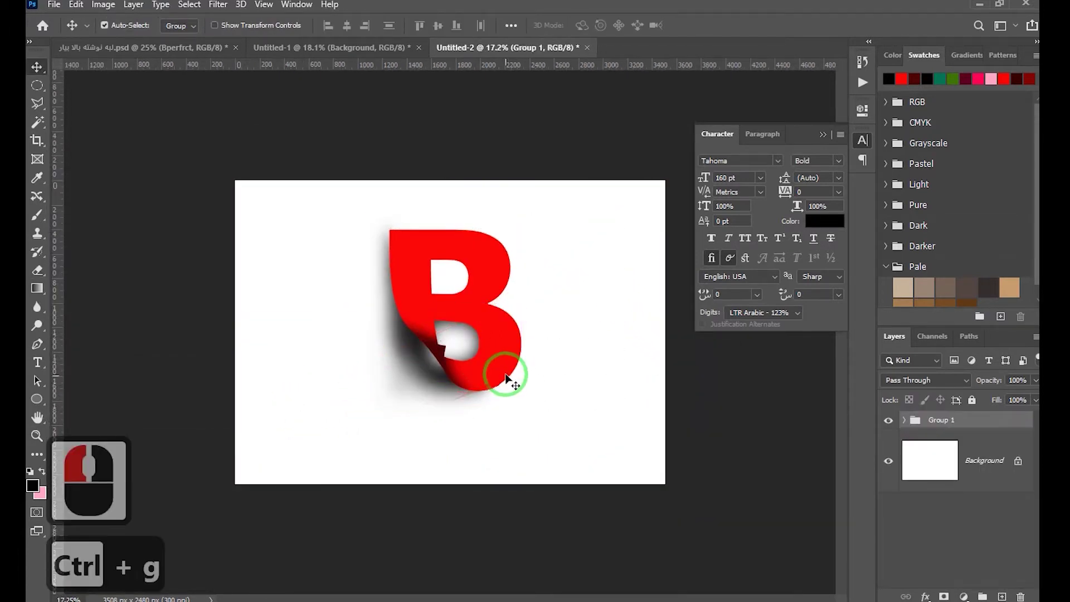
Set the Move tool's auto-select to Group and move the folded B group toward the canvas's left side.
left_click(177, 26)
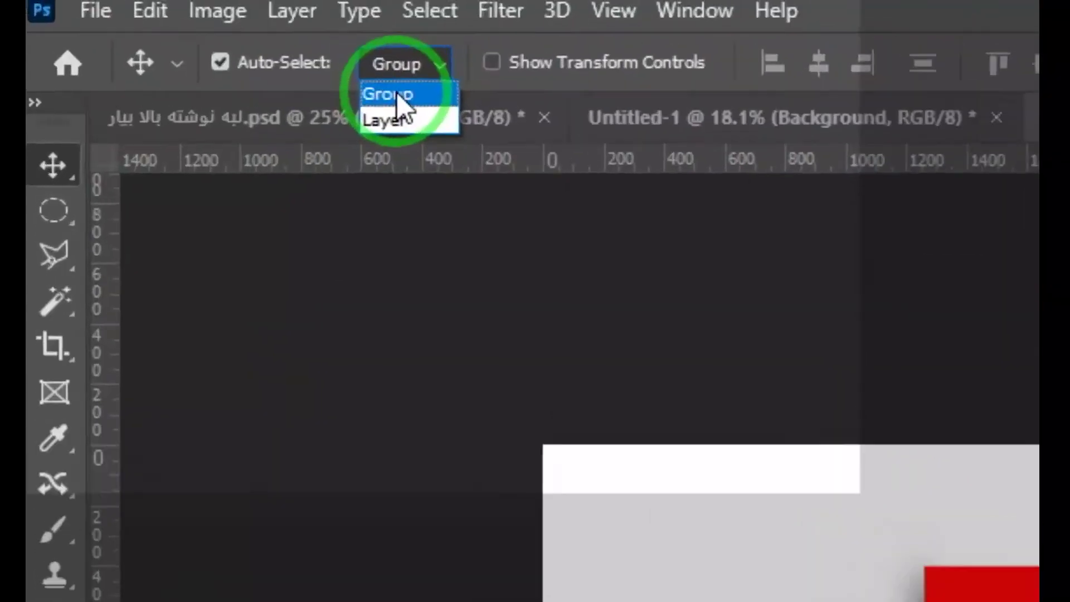
left_click(176, 39)
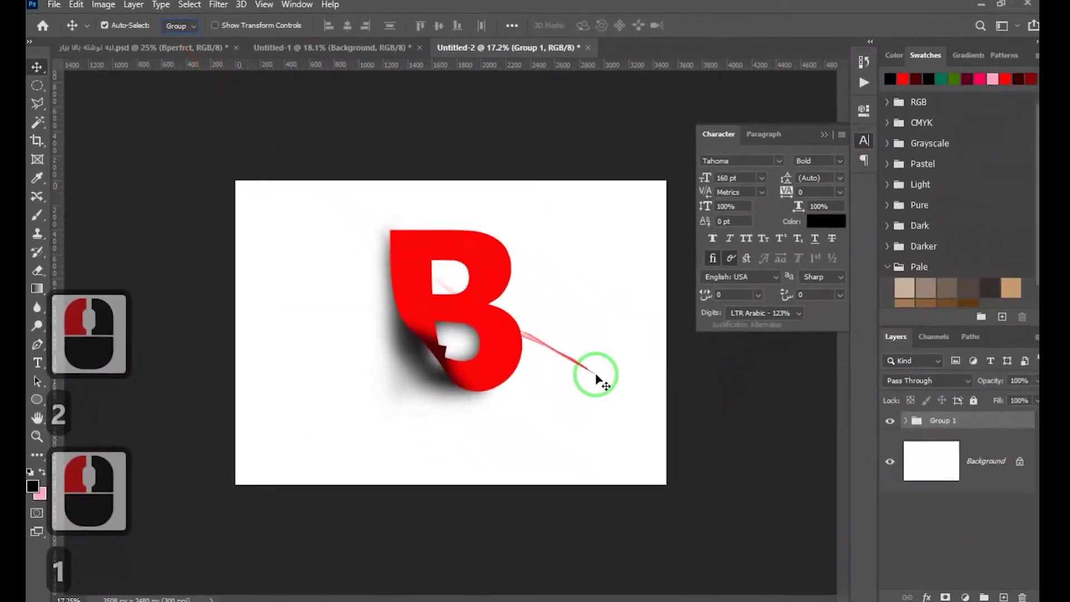
left_click_drag(511, 333, 440, 343)
Copy the red Bperfrct text from the other document into Untitled-2, placing it below and right of the large B.
left_click(193, 49)
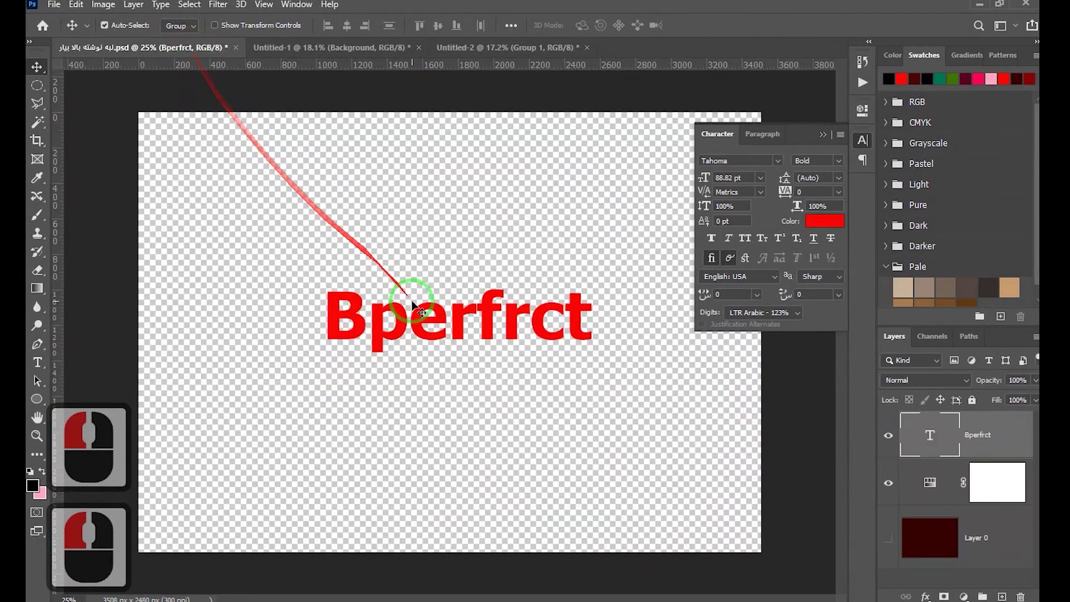
left_click_drag(414, 248, 466, 53)
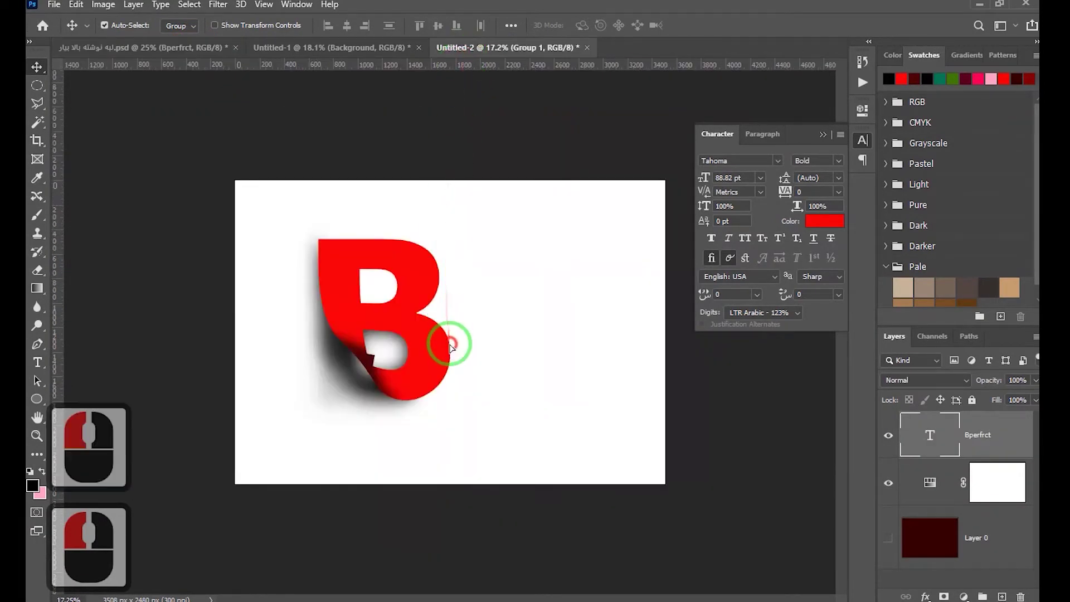
left_click_drag(452, 347, 567, 431)
Delete the initial B from the Bperfrct text and move the remaining "perfrct" against the large B's lower-right edge.
key("t")
triple_click(463, 419)
left_click(464, 419)
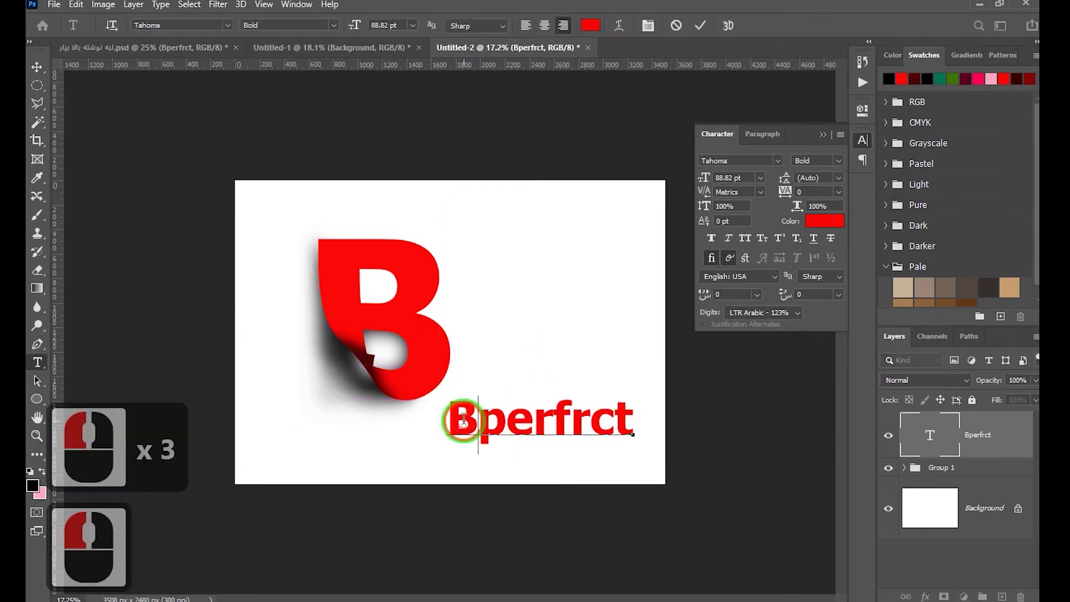
key("BackSpace")
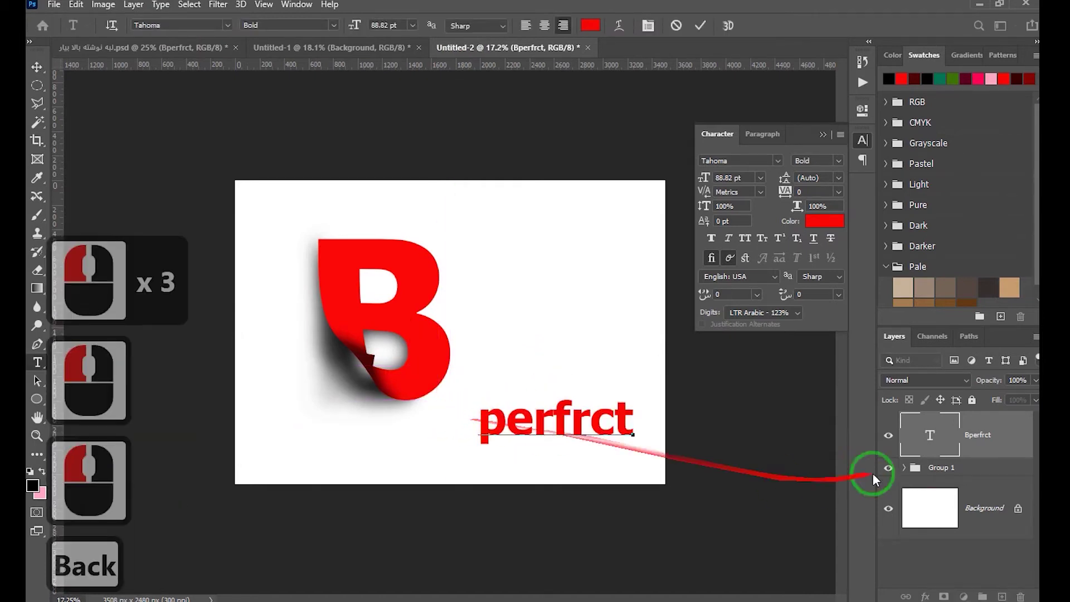
left_click(975, 437)
key("v")
left_click_drag(574, 432, 502, 386)
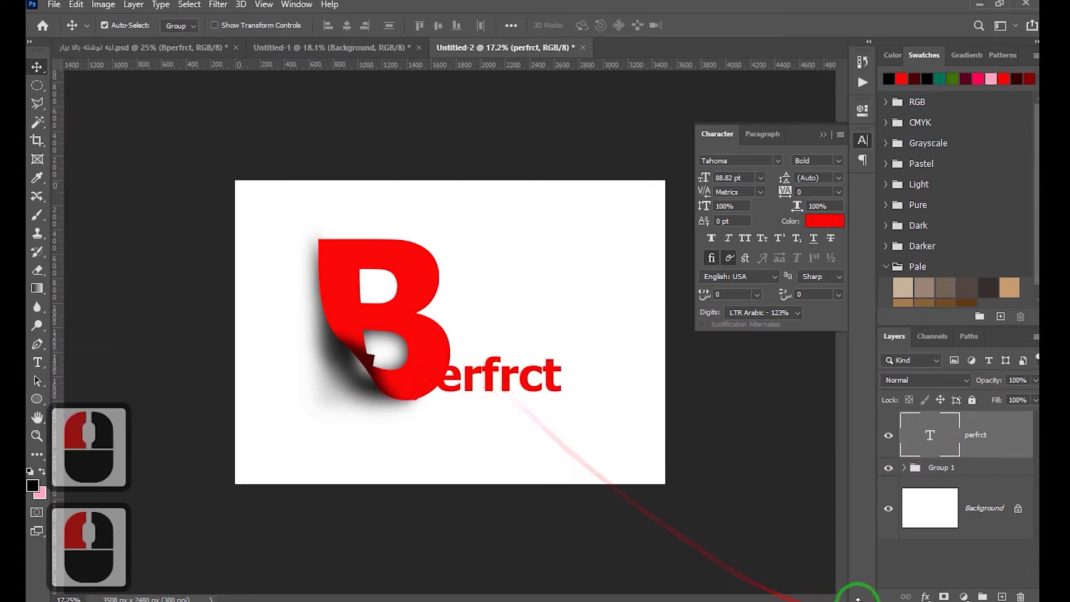
Add a drop shadow to the perfrct text with 98% opacity, 7° angle, 0% spread and 40 px size.
left_click(925, 597)
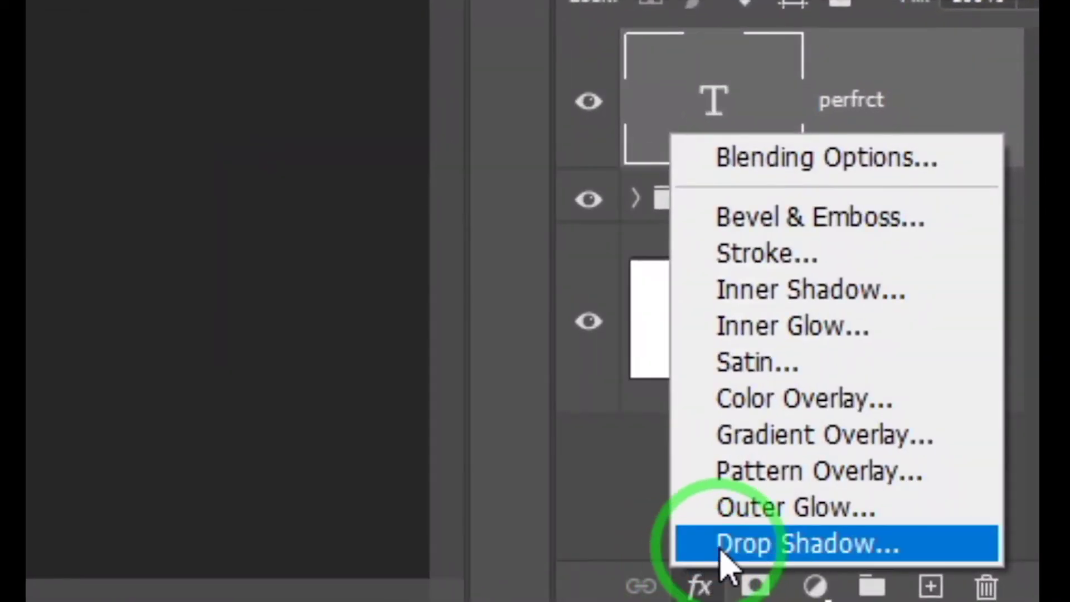
left_click(723, 552)
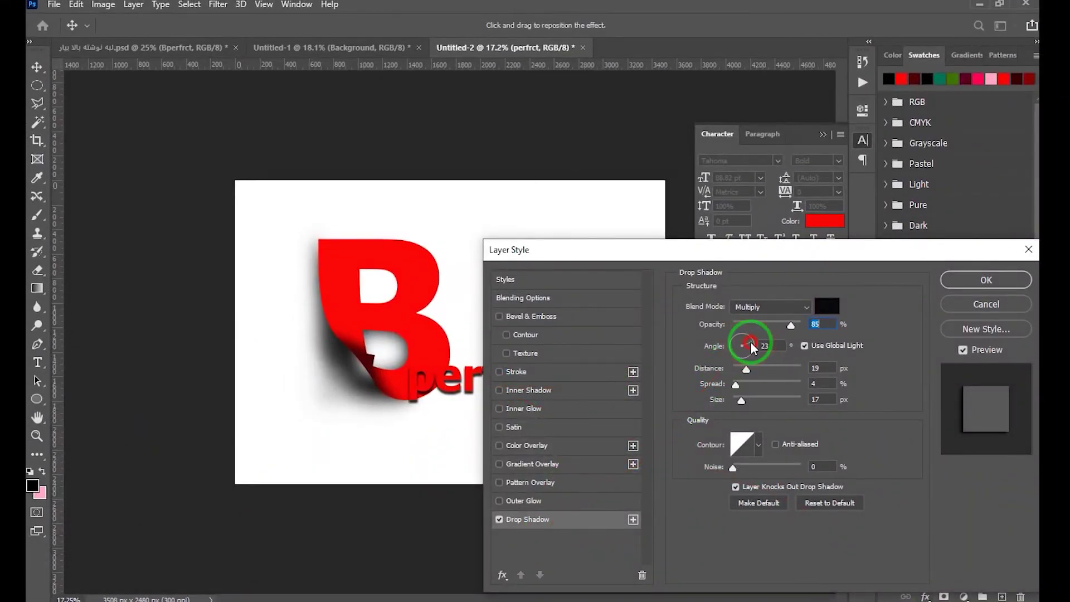
left_click_drag(750, 343, 747, 338)
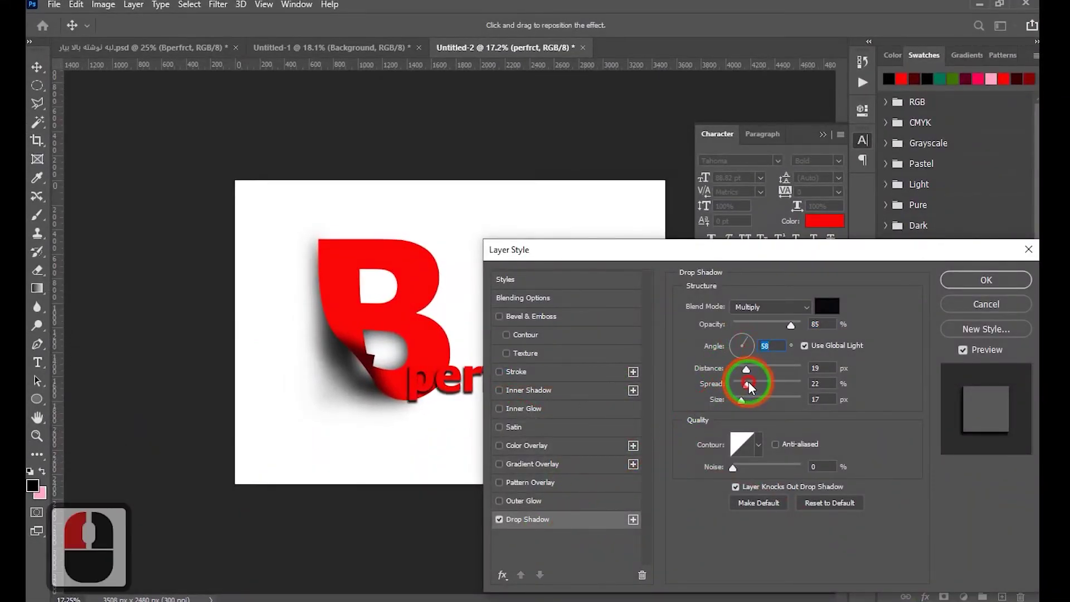
left_click(735, 385)
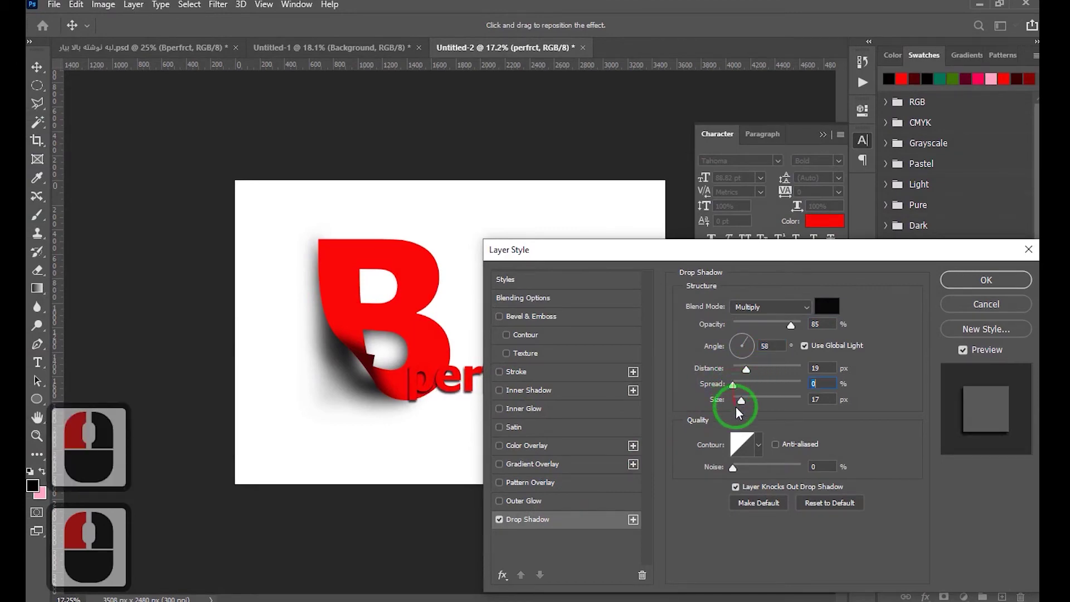
left_click_drag(741, 401, 740, 405)
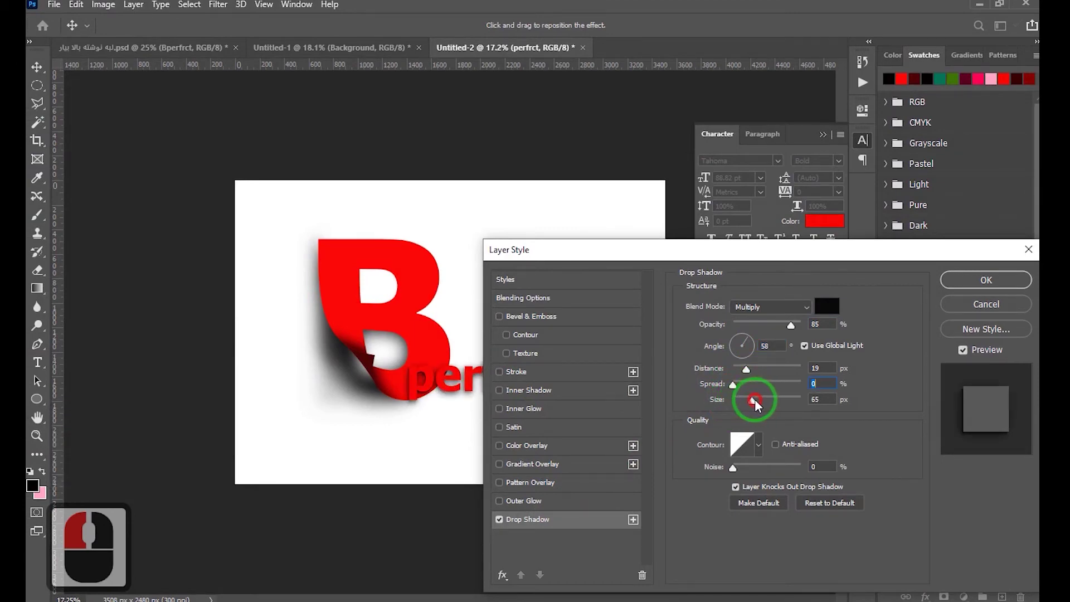
left_click(748, 397)
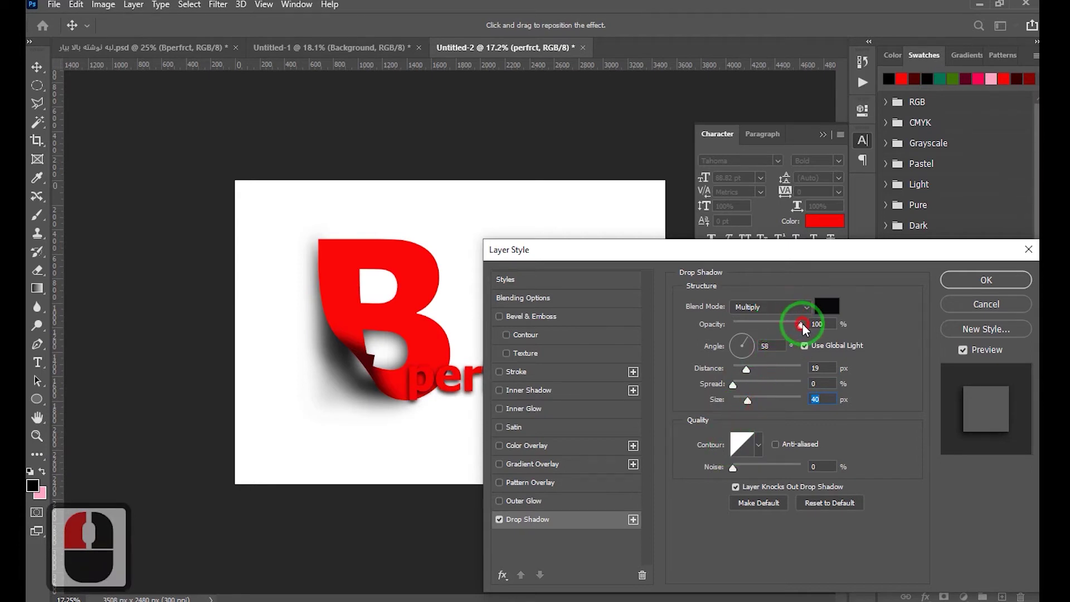
left_click_drag(801, 328, 799, 325)
left_click(756, 349)
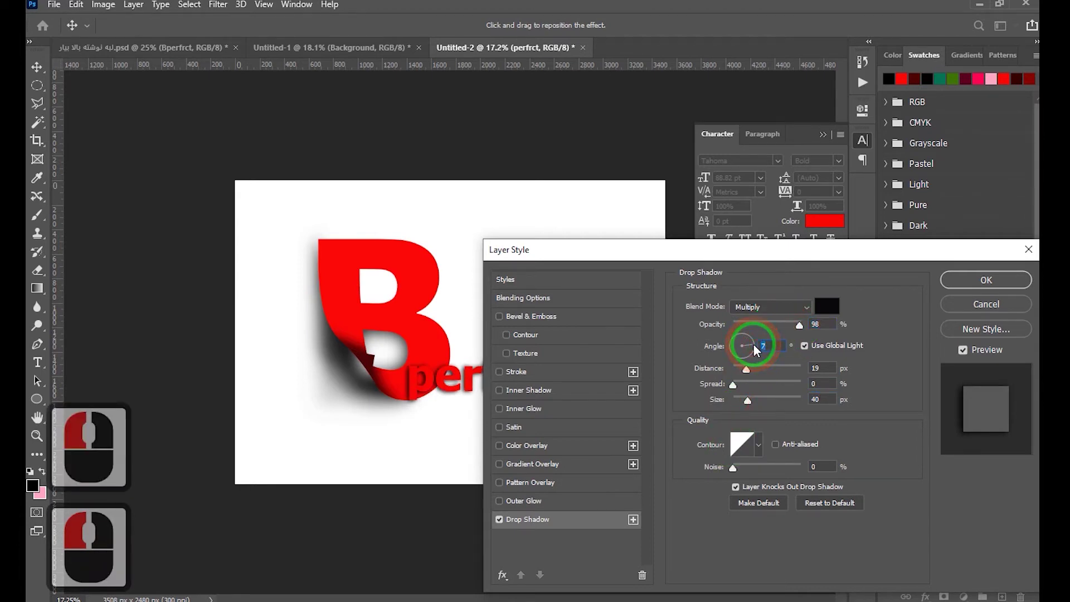
left_click(988, 280)
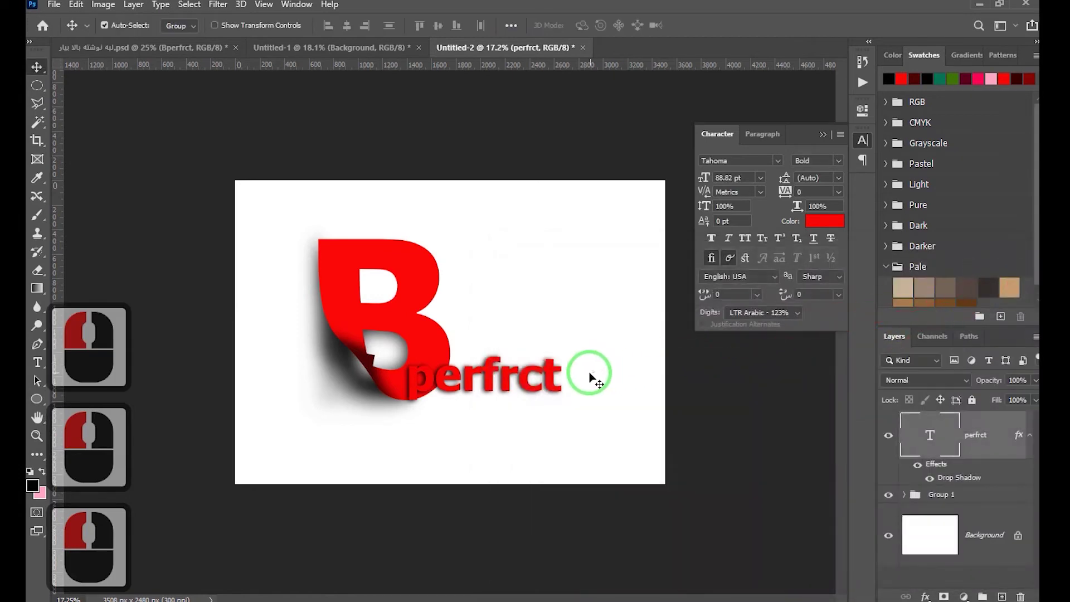
Select the large B and the perfrct text together and move them slightly down the canvas.
left_click_drag(628, 231, 282, 423)
key("v")
left_click_drag(433, 335, 431, 353)
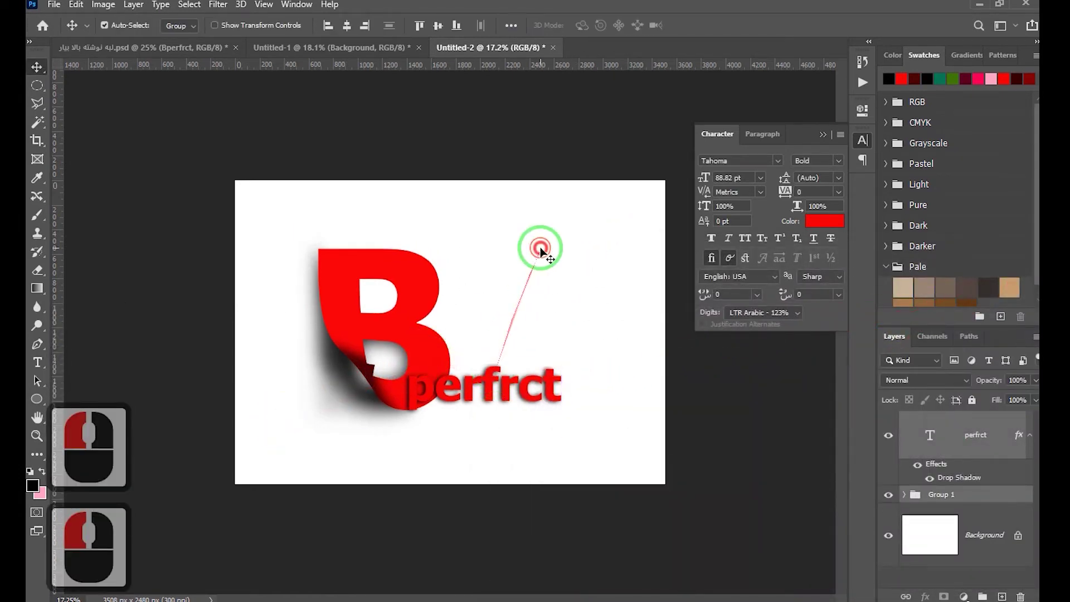
Duplicate the large B group, scale the copy down to a small B and place it in the canvas's upper-left corner.
left_click_drag(416, 296, 569, 263)
key("ctrl+t")
left_click_drag(603, 197, 370, 214)
key("Return")
key("ctrl+t")
key("Return")
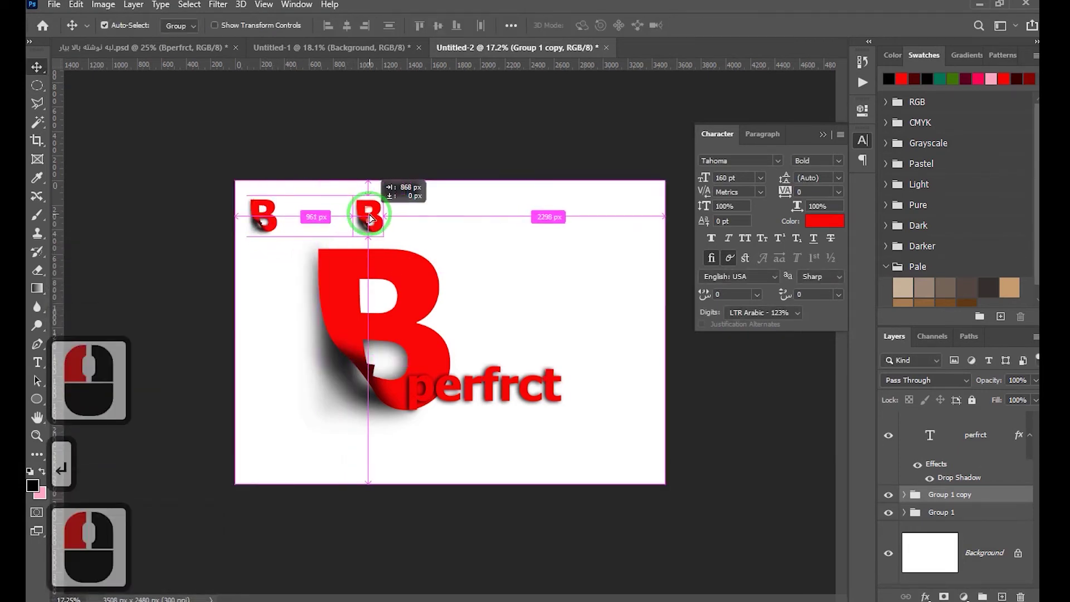
Duplicate the small B into two staggered rows across the canvas and copy both rows directly below.
left_click_drag(263, 214, 334, 246)
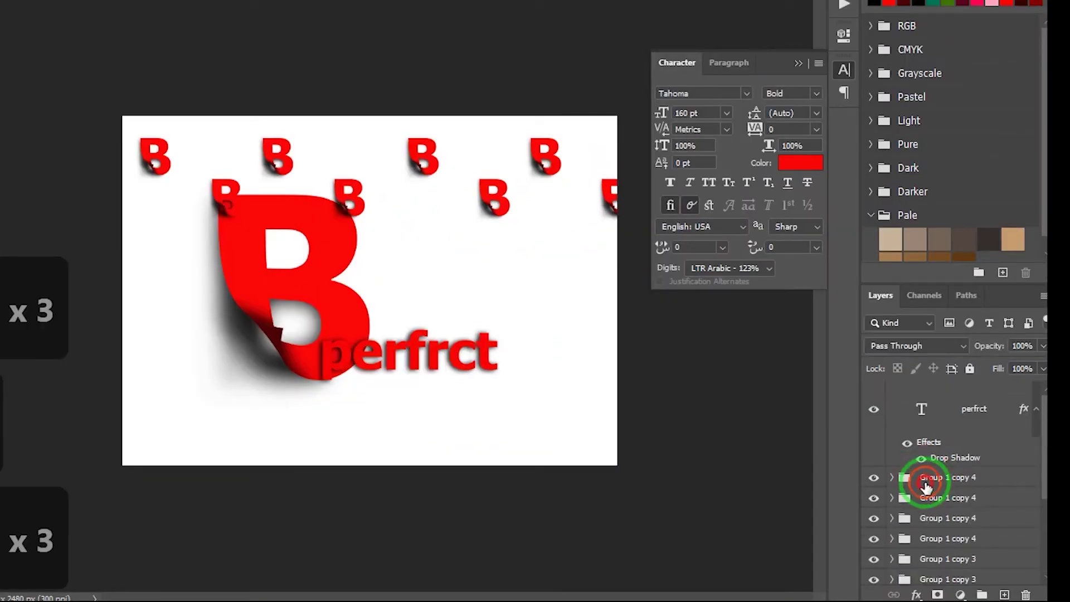
left_click(926, 486, "shift")
left_click_drag(351, 192, 349, 290)
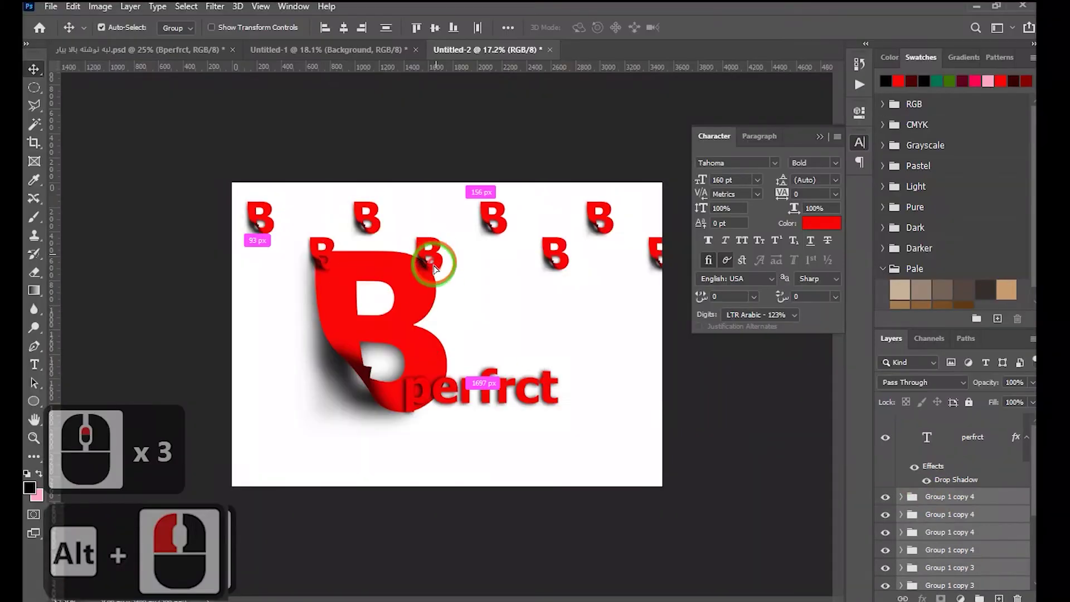
left_click_drag(429, 333, 429, 333)
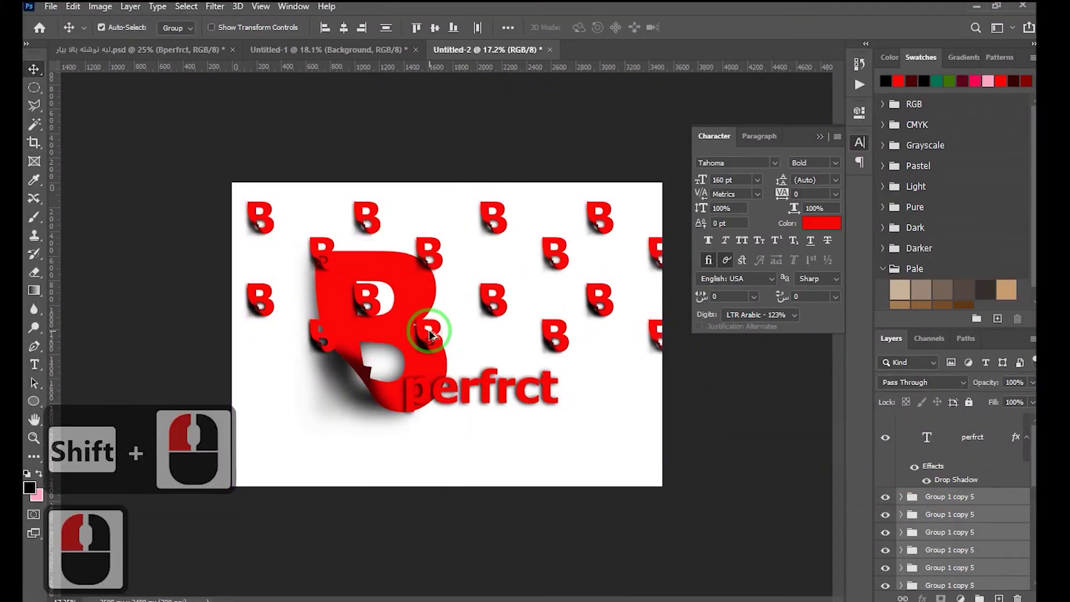
Group all the small B copies and duplicate the group downward to fill the rest of the canvas.
scroll(953, 491, "down", 4)
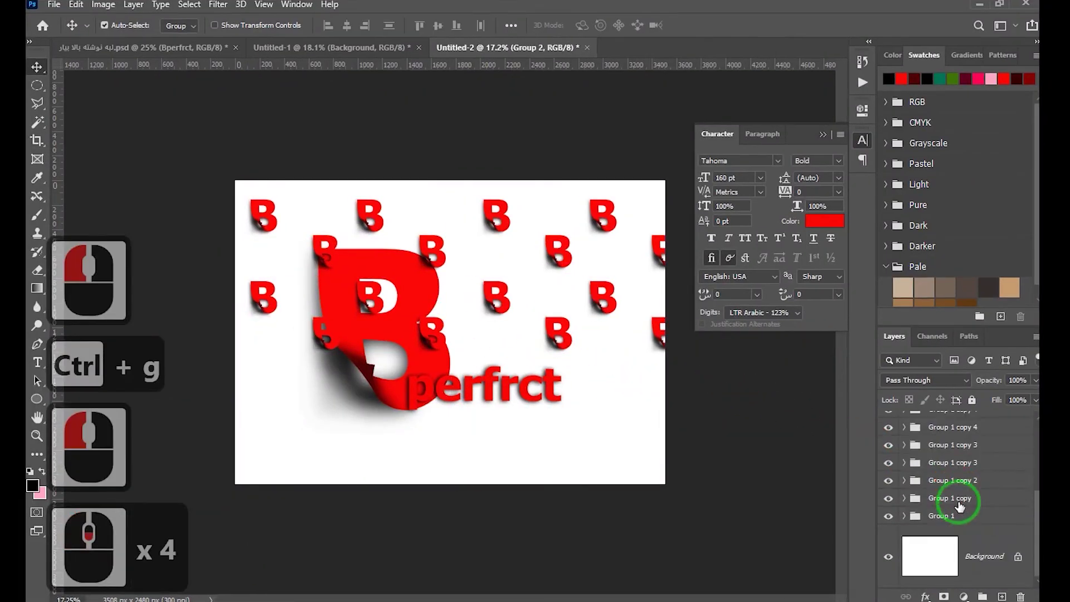
left_click(955, 507, "shift")
key("ctrl")
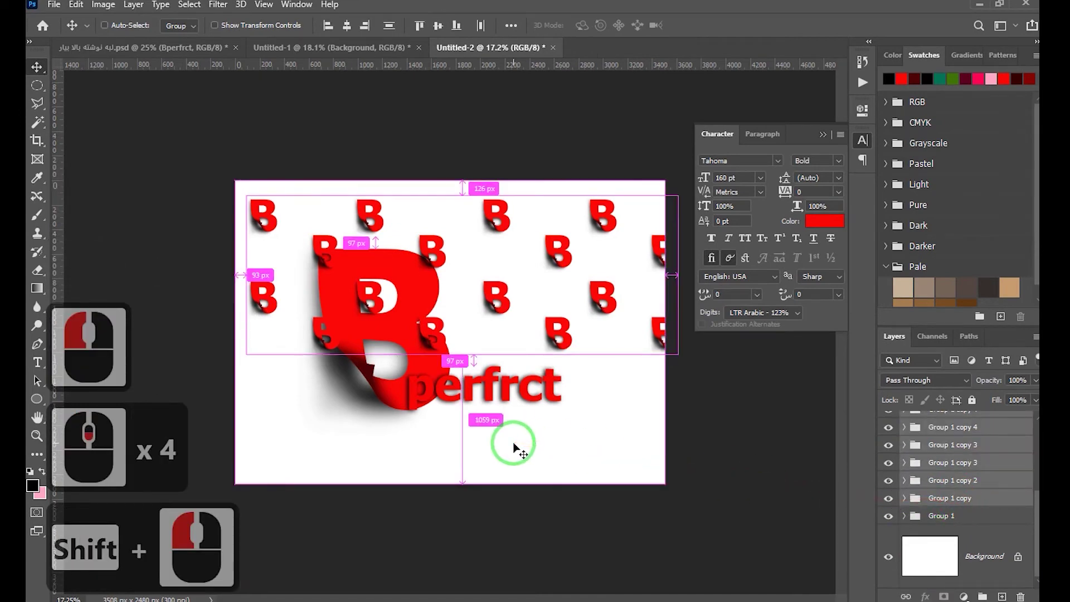
key("ctrl+g")
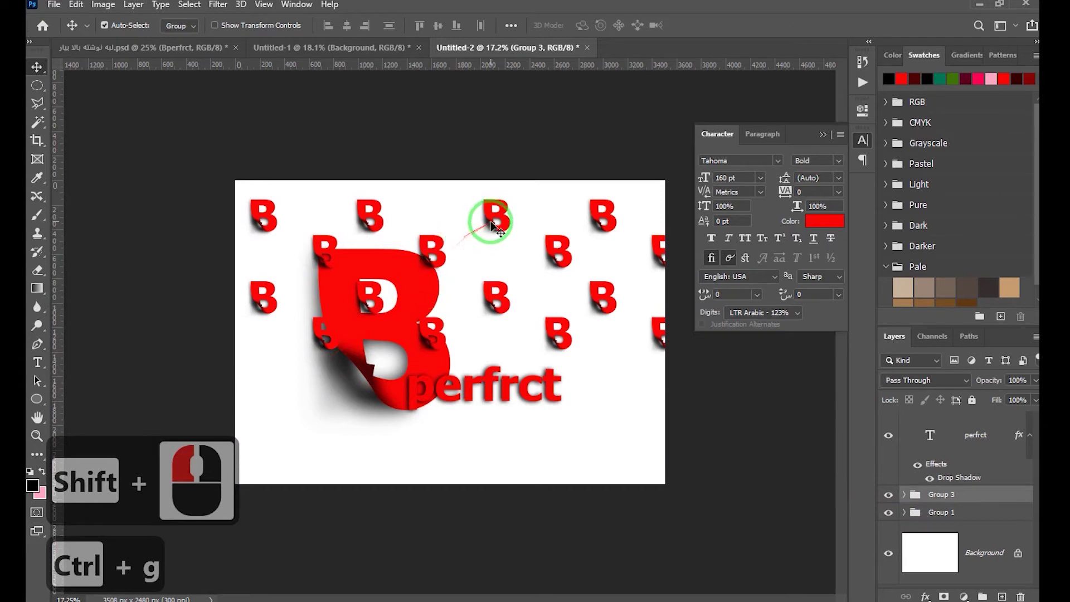
left_click_drag(495, 226, 506, 376)
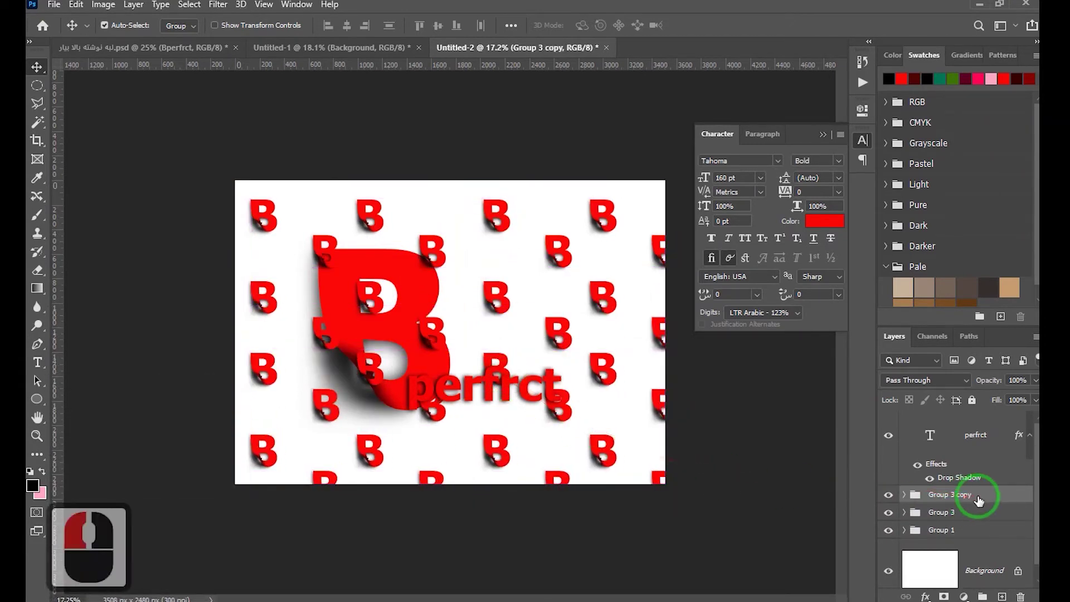
Group the two small-B pattern groups together and place the new group beneath the large B's group.
left_click(973, 511, "ctrl")
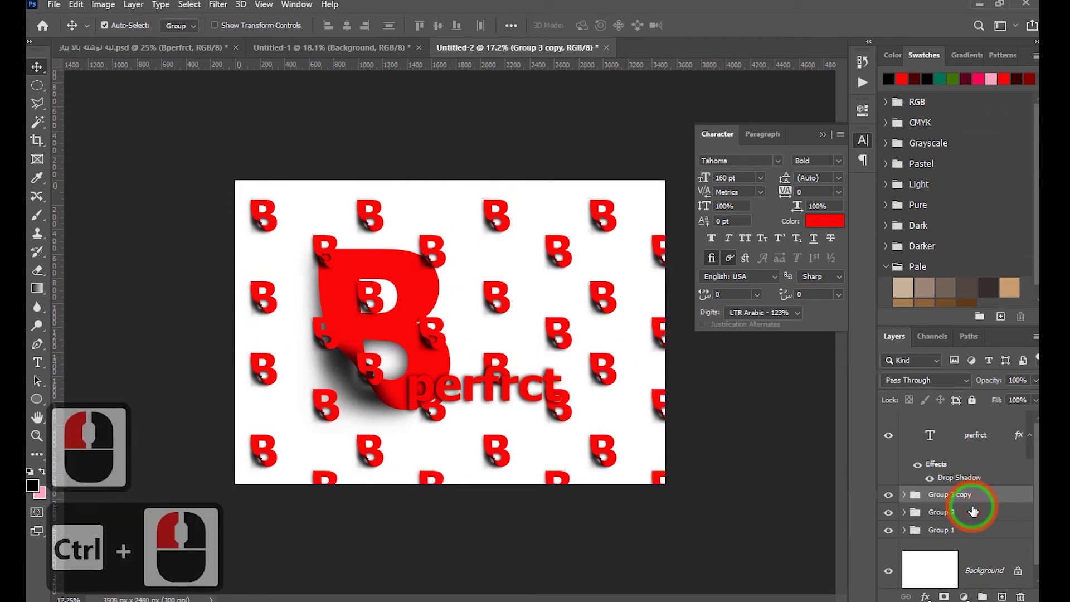
left_click(962, 513)
left_click(963, 500, "ctrl")
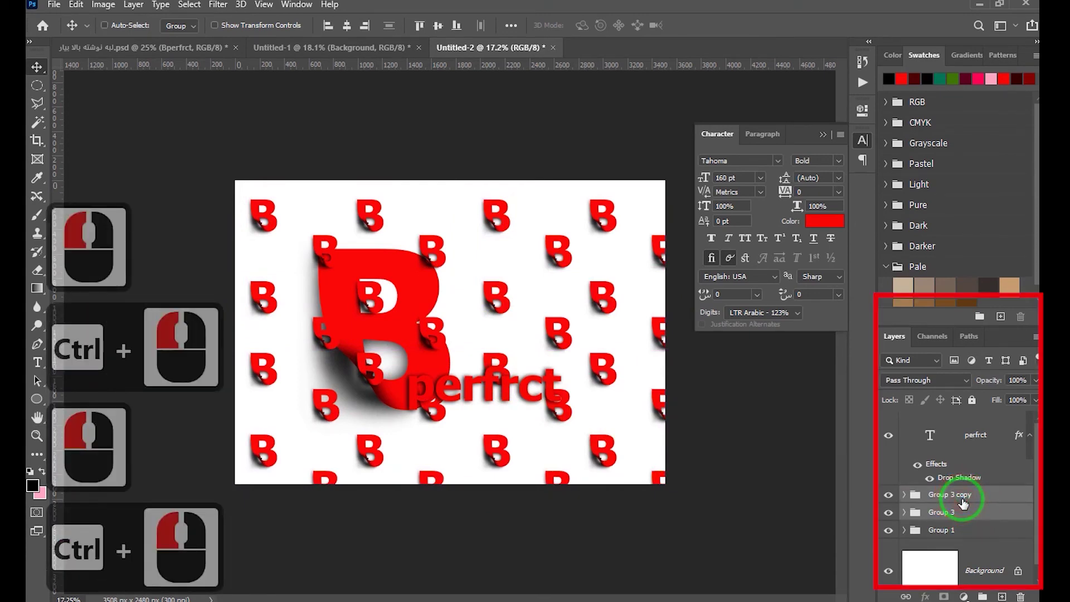
key("ctrl+g")
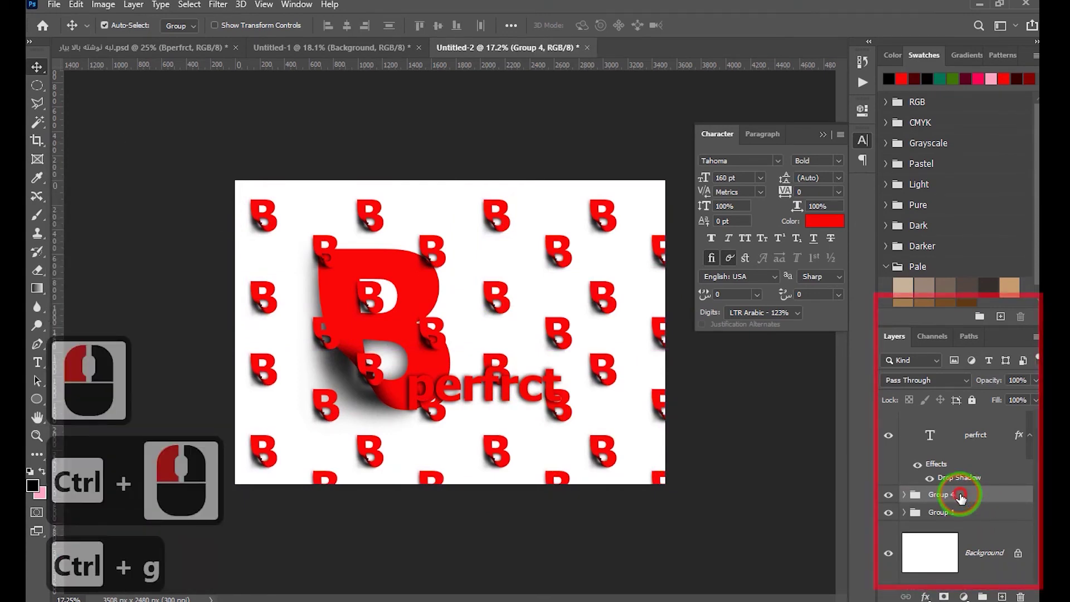
left_click_drag(961, 498, 948, 516)
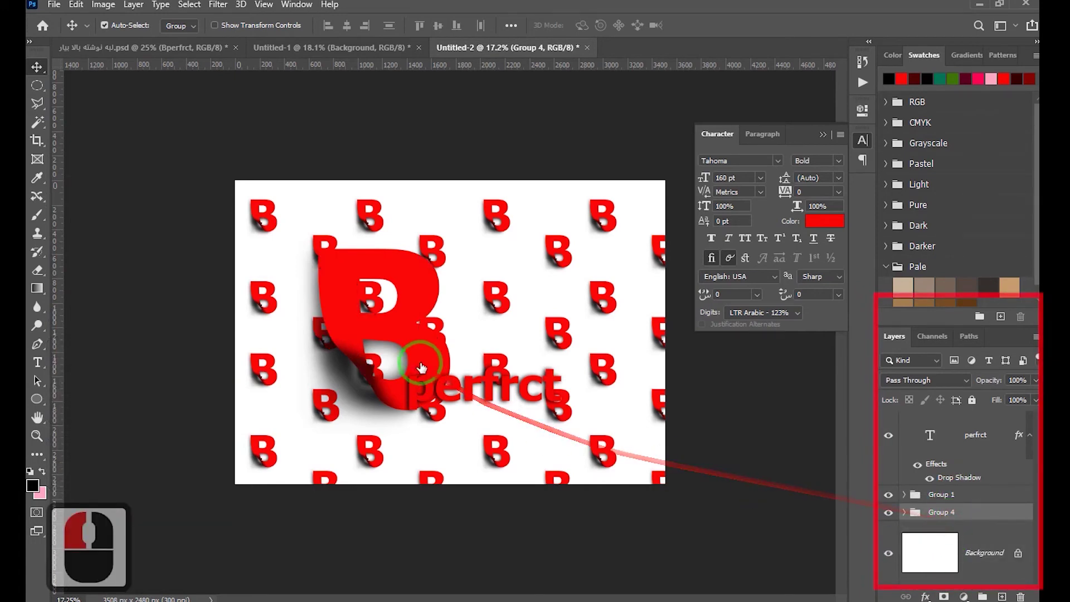
left_click_drag(499, 299, 734, 436)
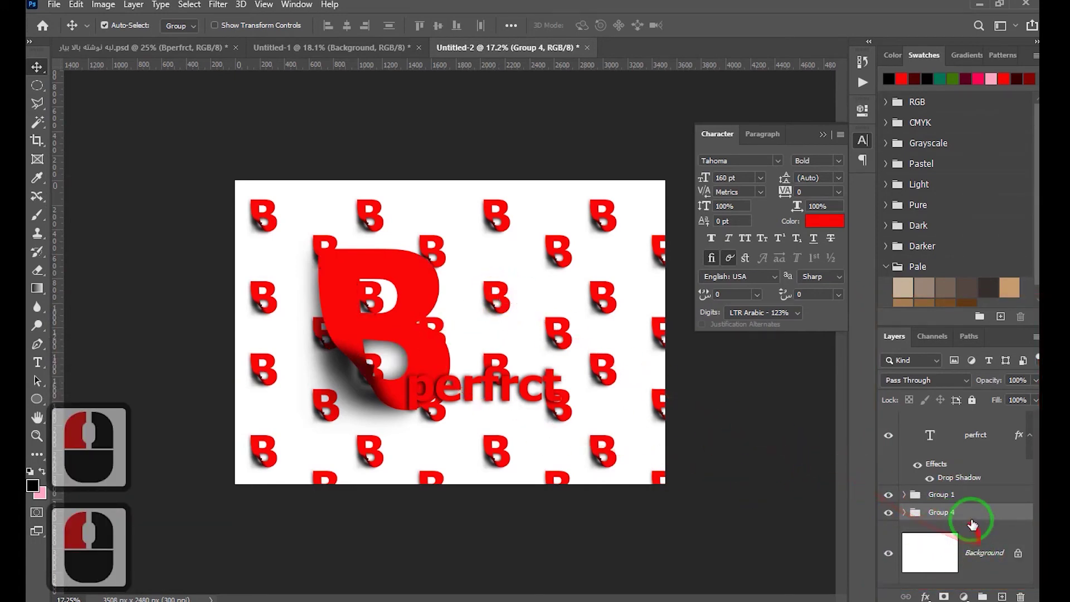
Merge the small-B pattern group into a single layer and set its opacity to 30%.
key("ctrl+e")
key("2")
key("1")
key("3")
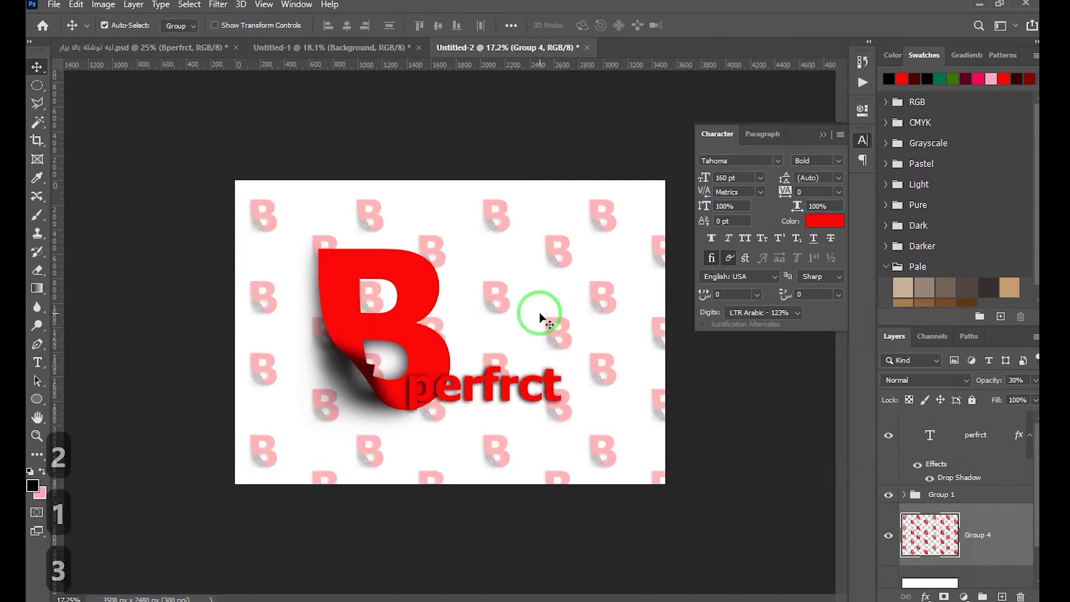
key("Escape")
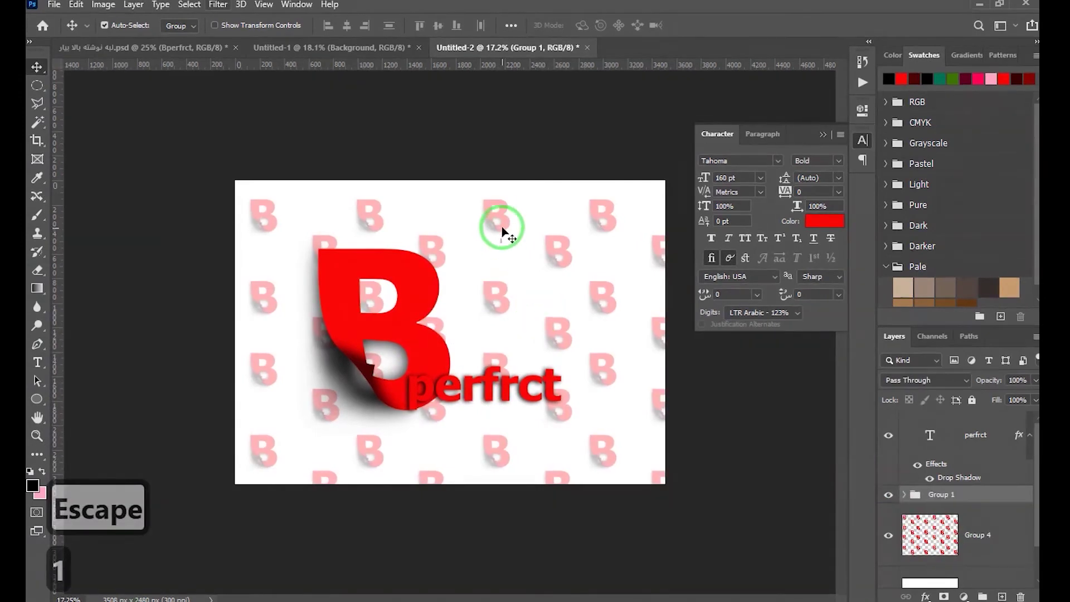
Apply a 37 px Iris Blur to the small-B pattern layer, with a wide ellipse around the large B and most of the text kept sharper.
left_click(504, 219)
left_click(217, 6)
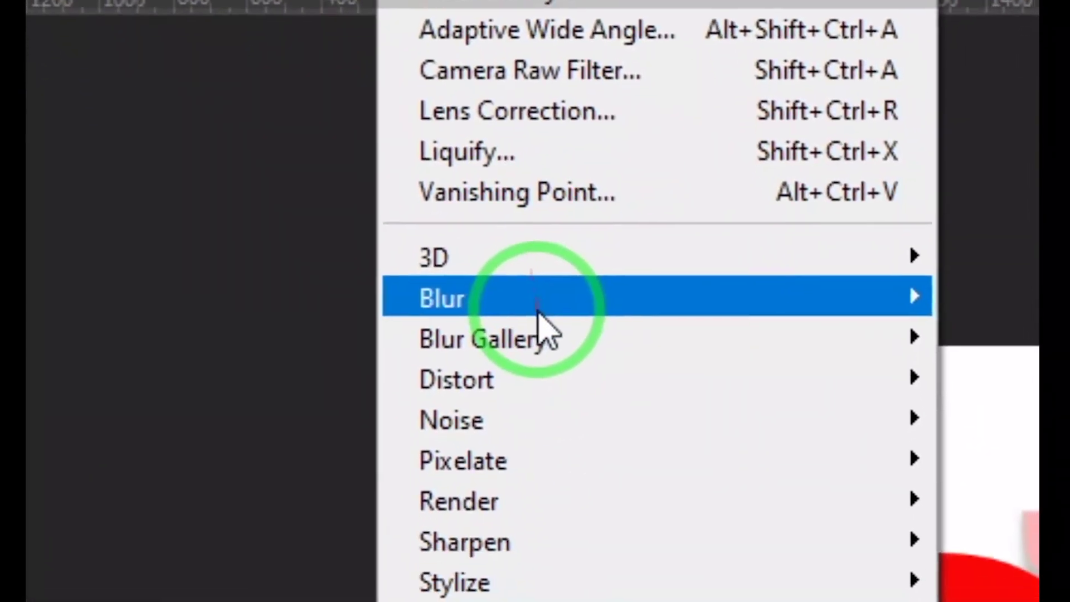
mouse_move(260, 173)
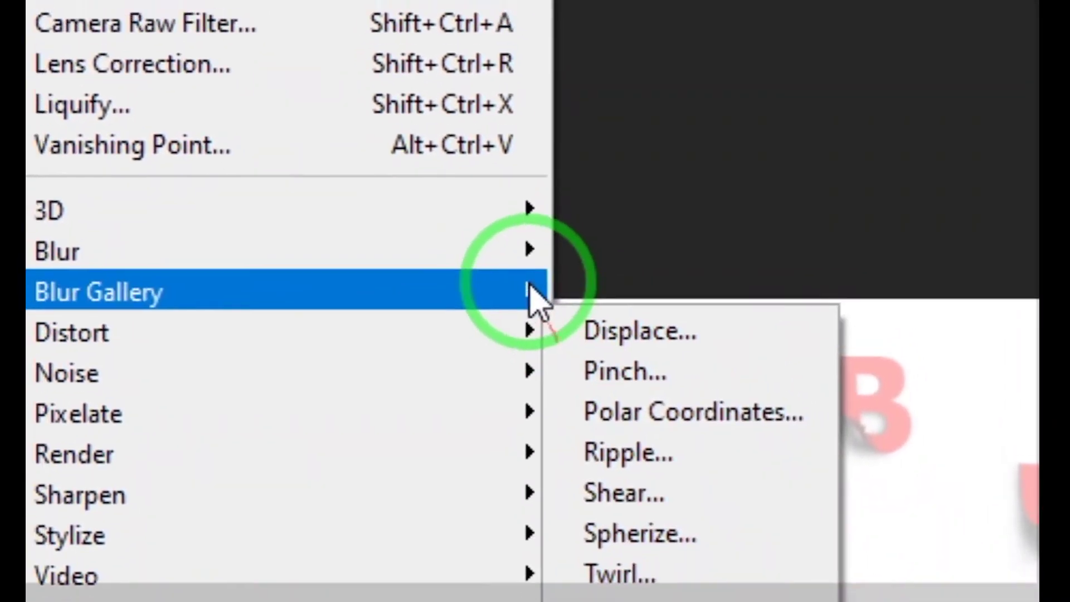
mouse_move(911, 330)
left_click(565, 334)
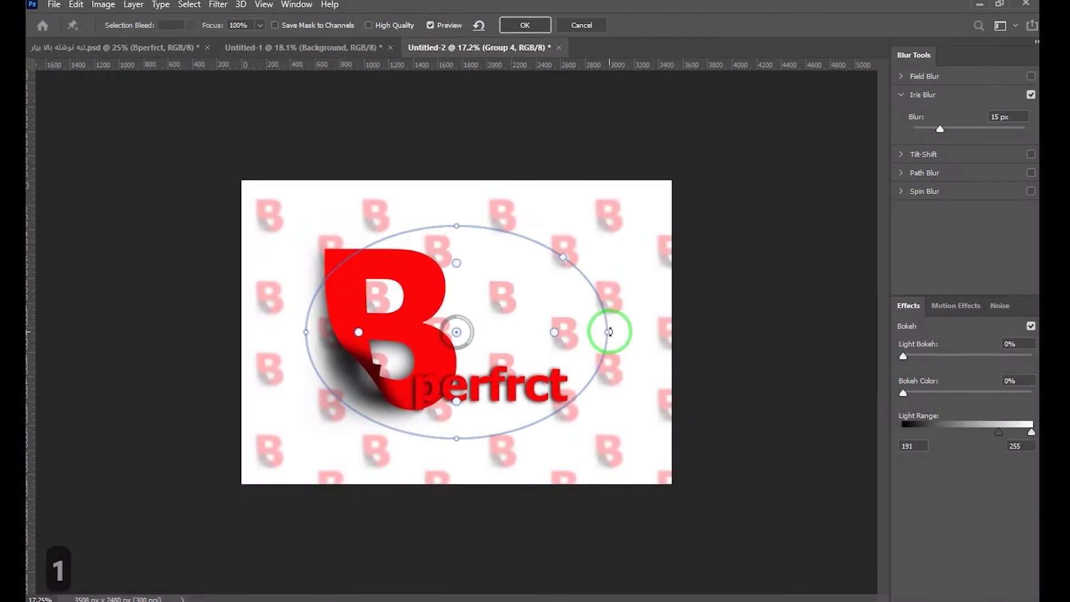
left_click_drag(608, 331, 574, 339)
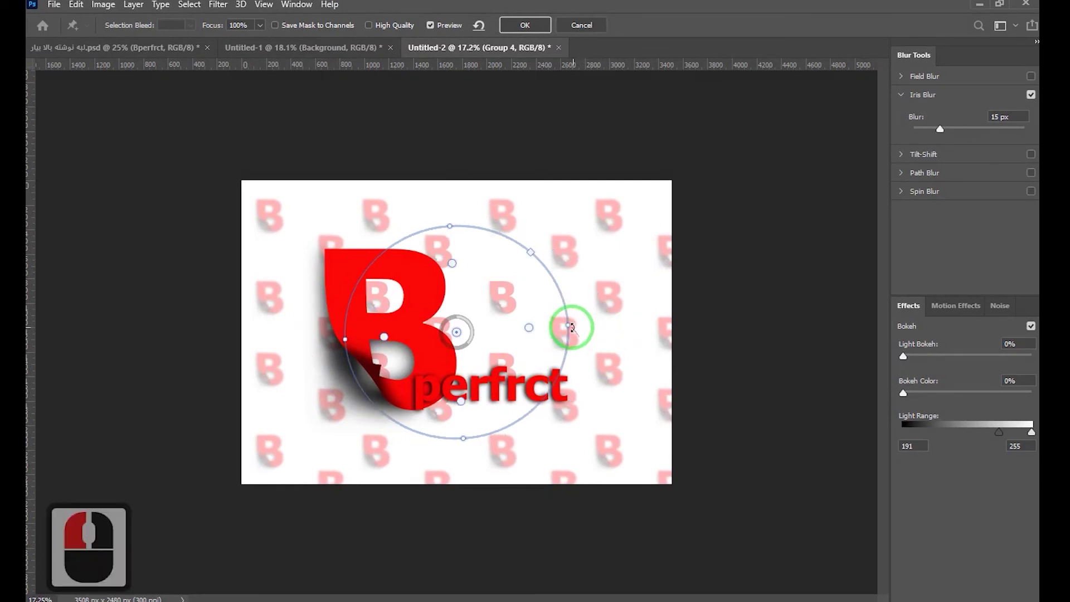
left_click_drag(458, 331, 409, 324)
left_click_drag(521, 318, 568, 318)
mouse_move(409, 324)
left_mouse_down()
mouse_move(426, 327)
mouse_move(415, 342)
left_mouse_up()
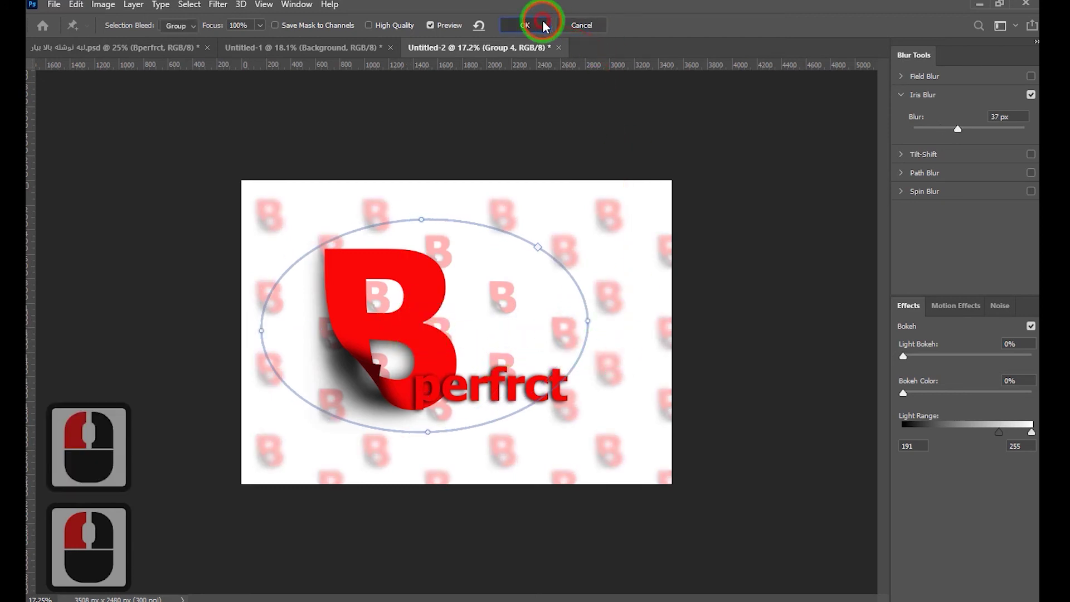
left_click(537, 25)
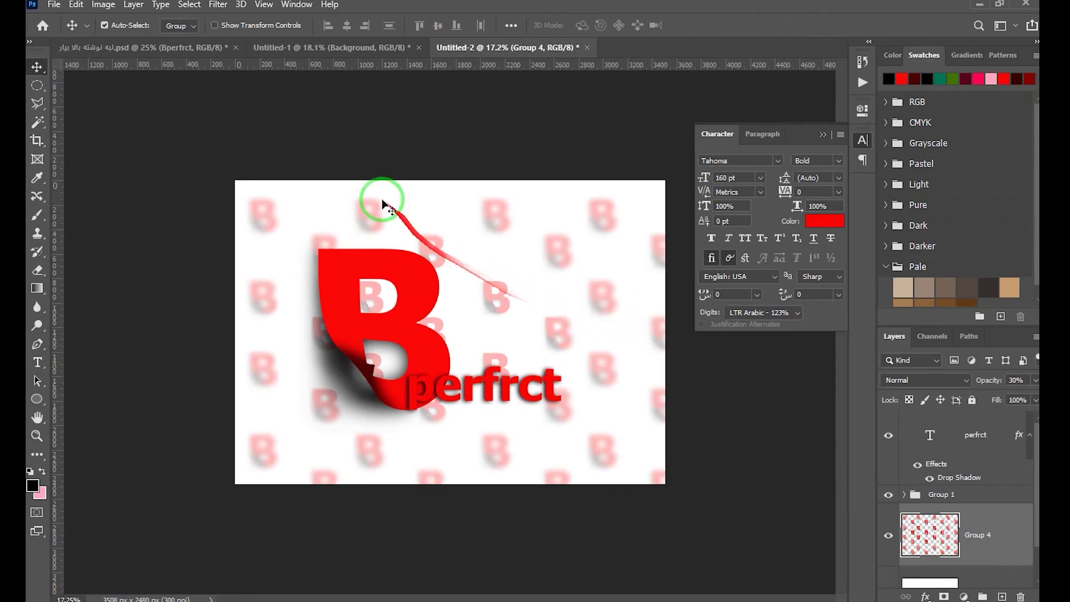
Set the blurred small-B pattern layer's opacity to 40%.
key("5")
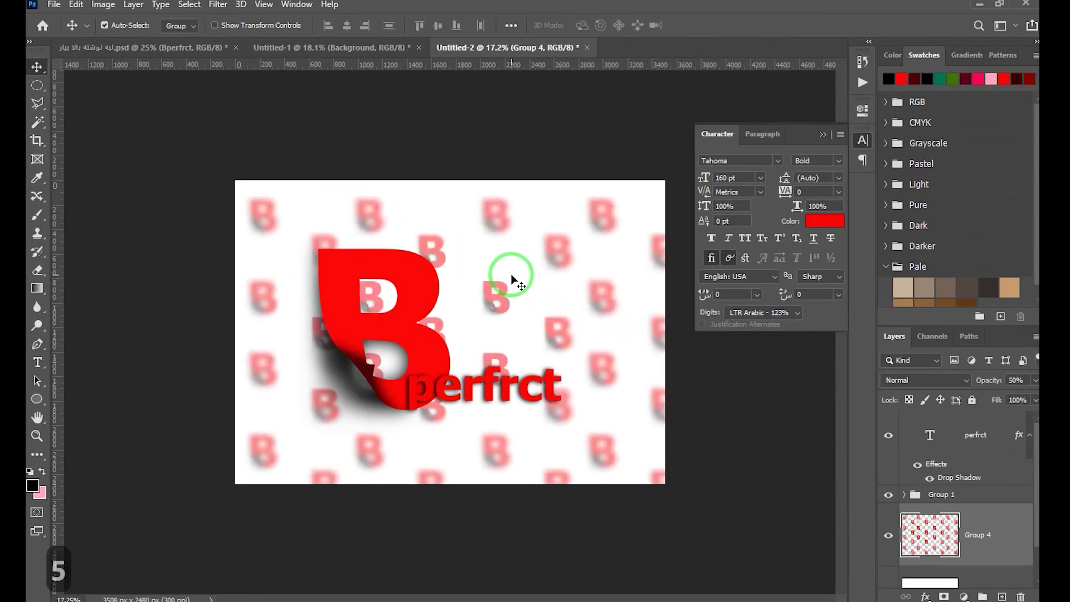
key("4")
scroll(457, 287, "down", 1)
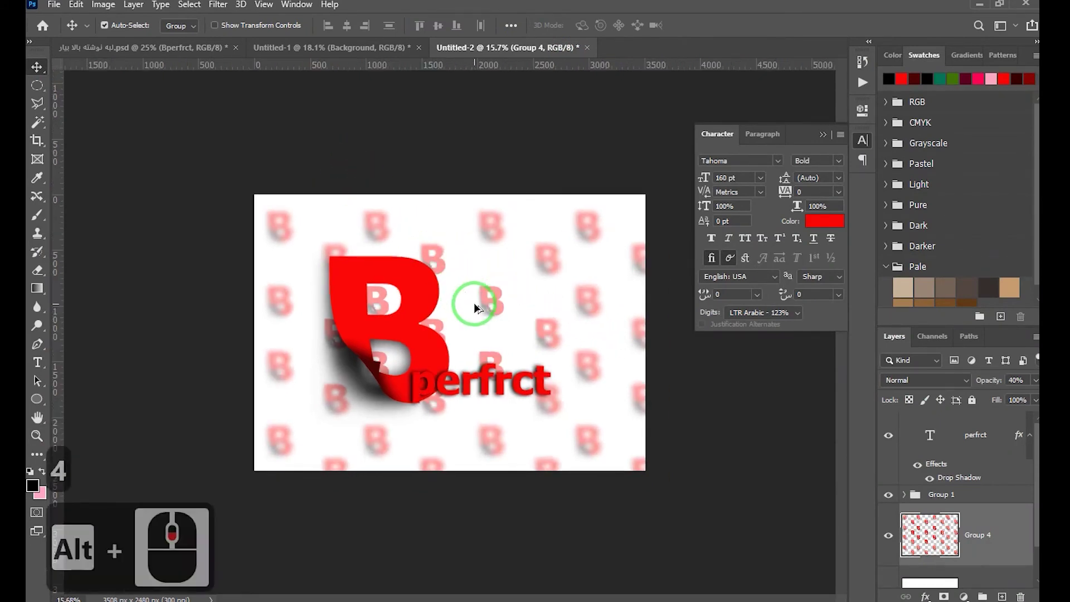
Draw a black circle about 2142 px wide beneath the large B's group and move it to about X 520 px, Y 170 px.
right_click(39, 398)
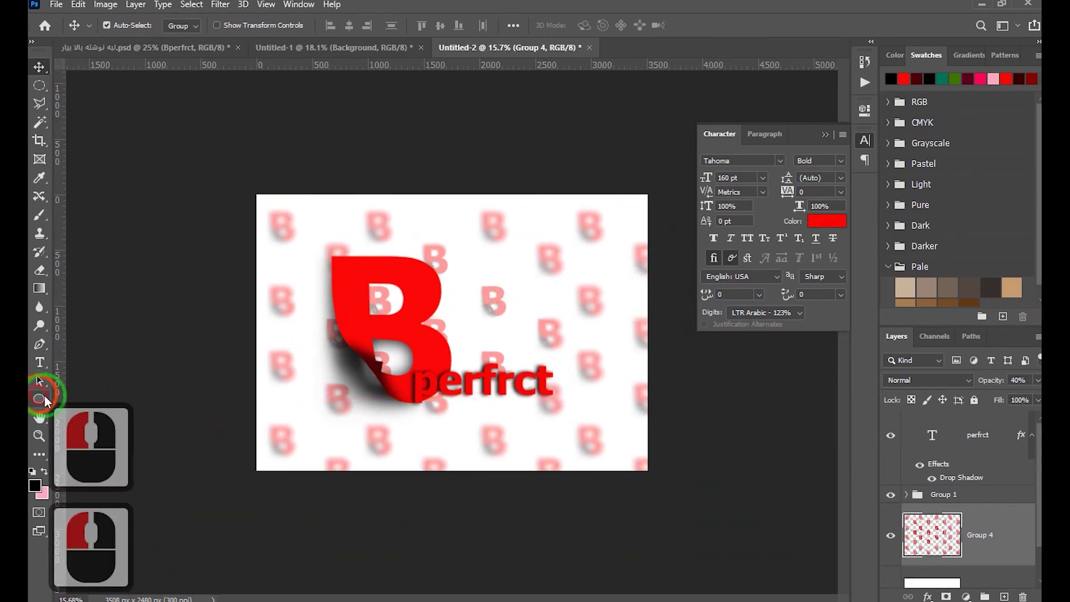
left_click(89, 425)
left_click_drag(606, 226, 304, 463)
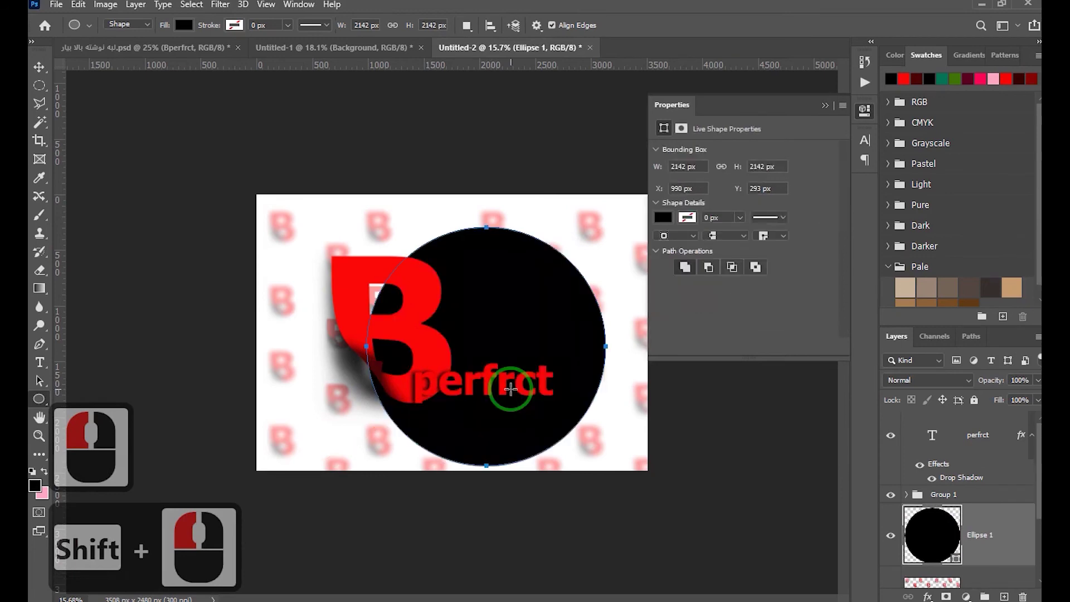
key("v")
left_click_drag(544, 342, 497, 335)
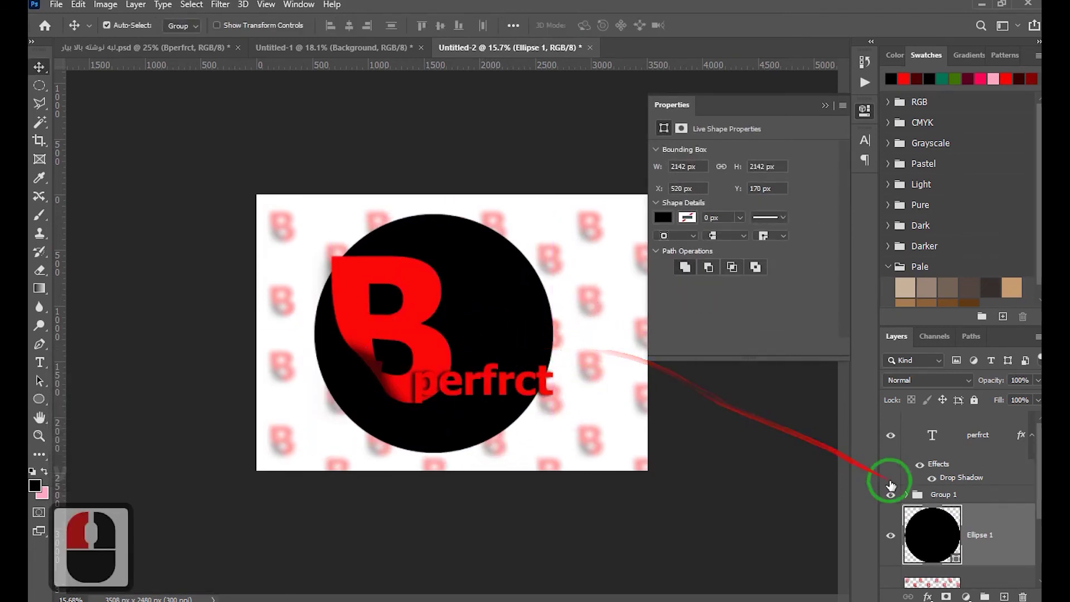
Move the small-B pattern layer above the circle and clip it to the circle with a clipping mask.
left_click_drag(955, 576, 955, 461)
right_click(977, 462)
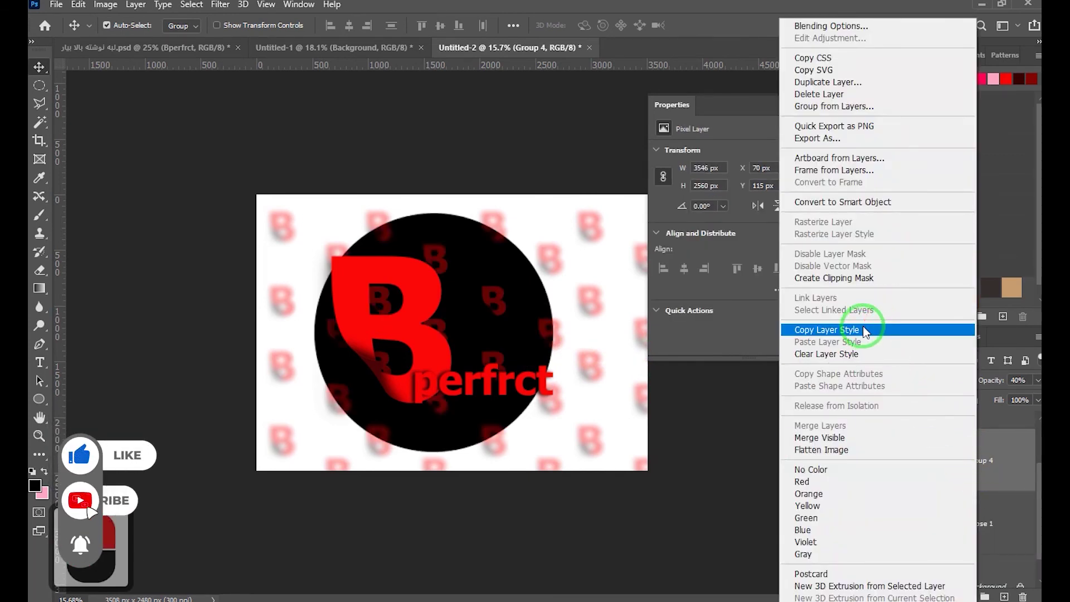
left_click(864, 278)
Change the circle's fill colour to light pink and hide the white Background layer.
left_click(932, 524)
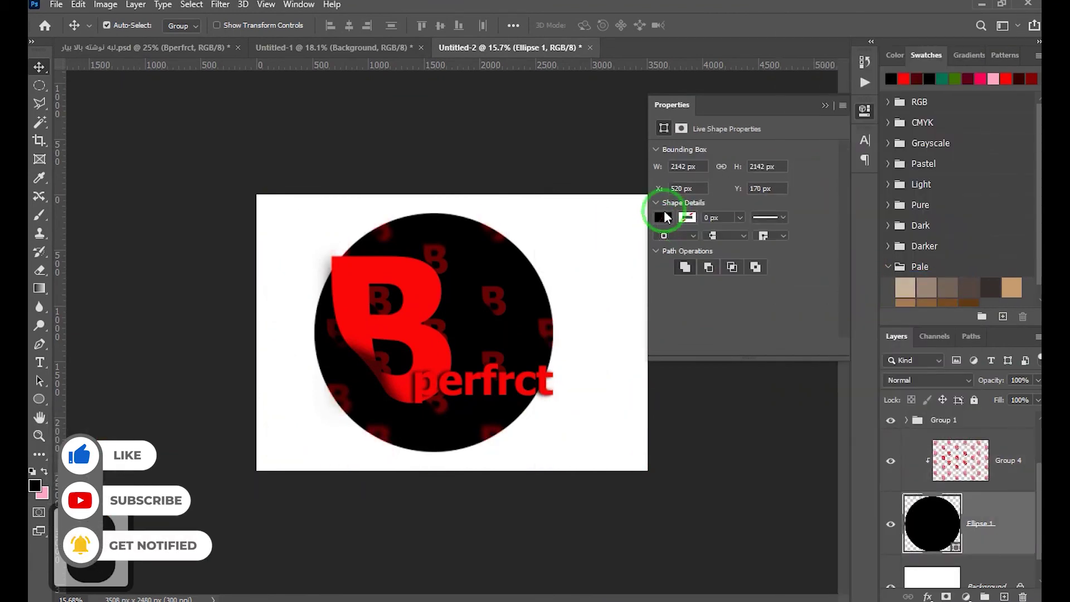
left_click(663, 217)
left_click(767, 293)
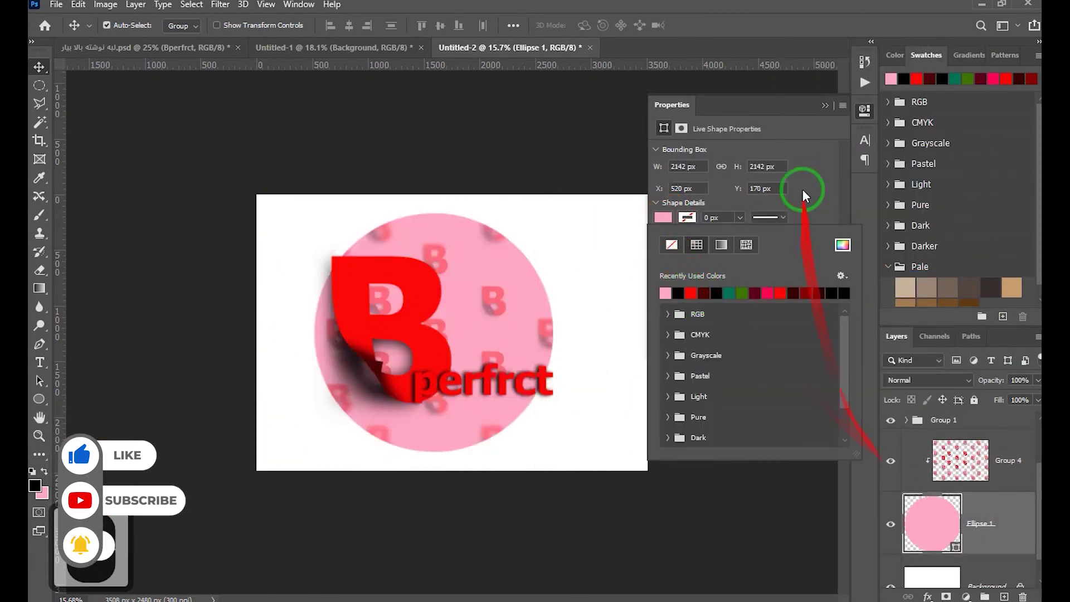
left_click(818, 108)
left_click(821, 105)
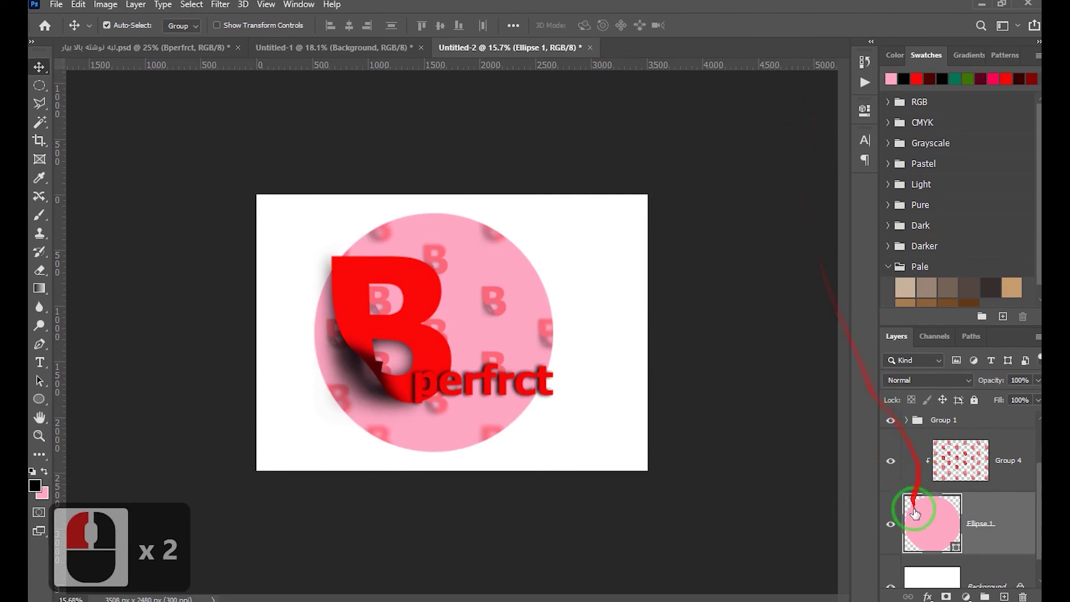
scroll(903, 507, "down", 3)
left_click(890, 557)
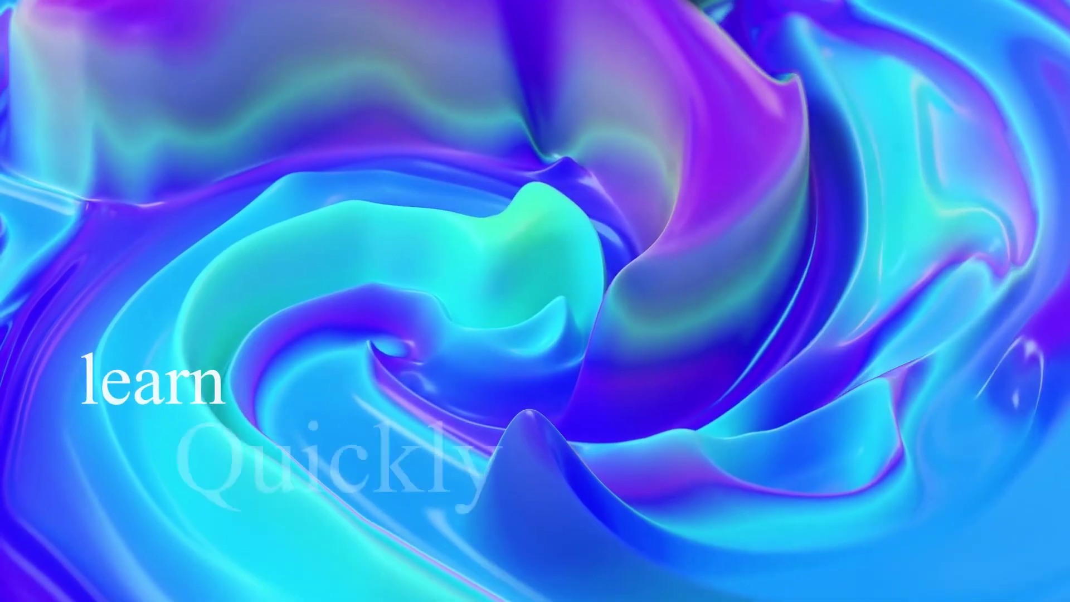